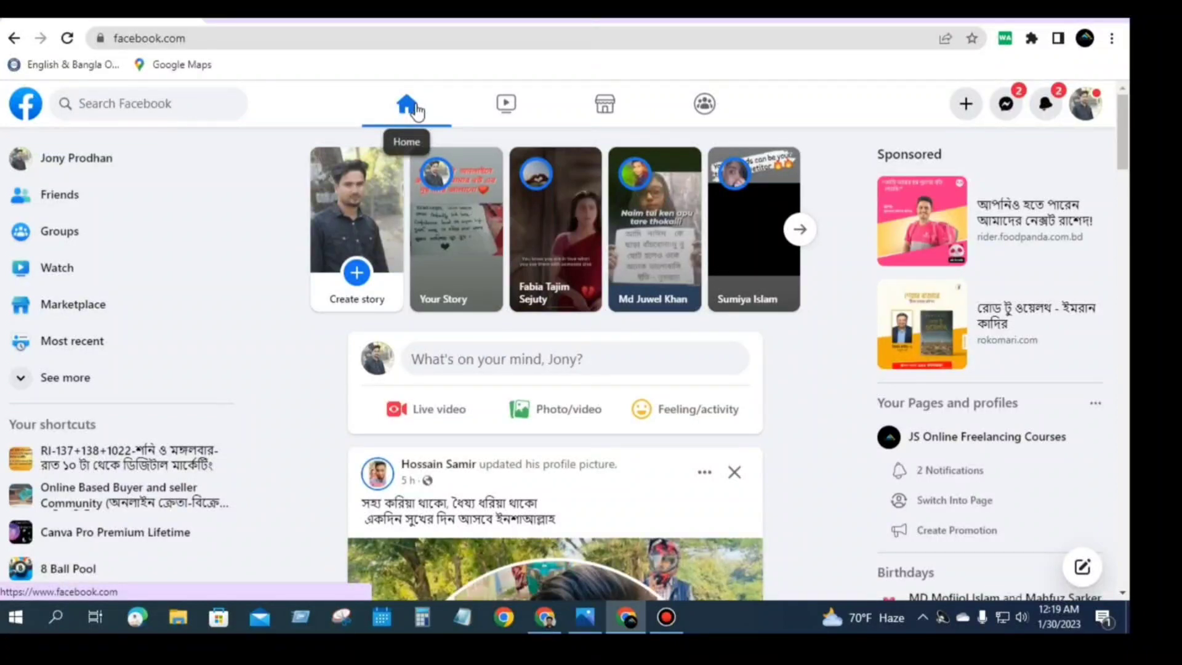
# Start a new group named "Reseller Dot Com Community" and set its privacy to Public
pyautogui.click(77, 226)
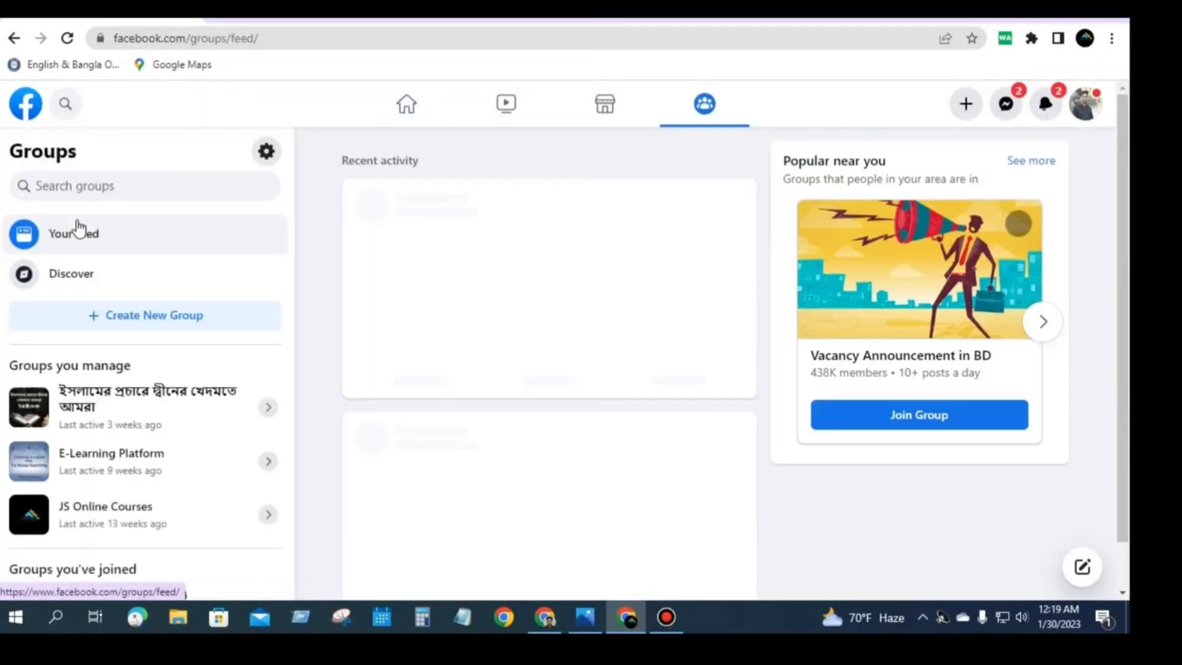
pyautogui.click(210, 328)
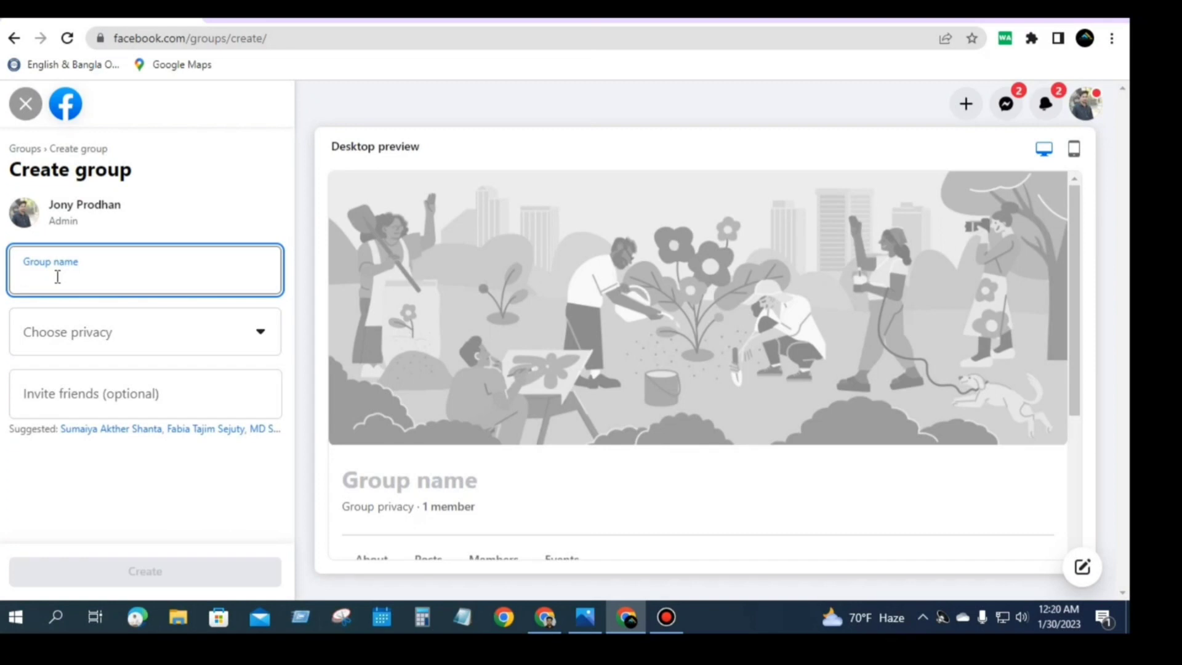
pyautogui.write('R')
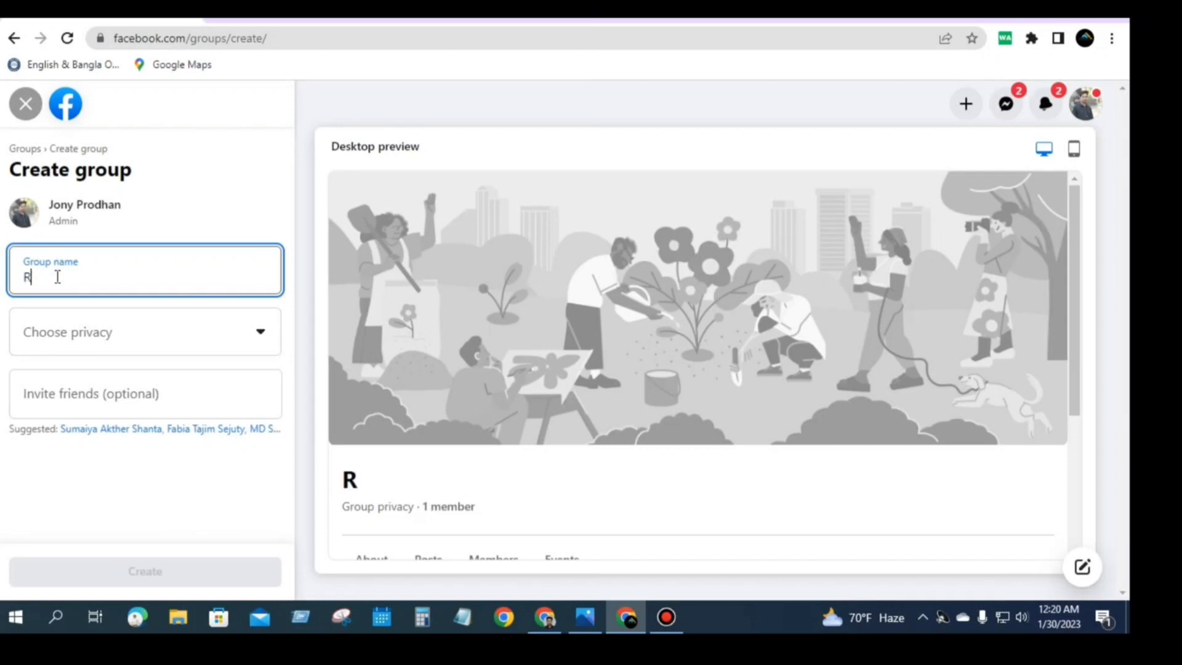
pyautogui.write('esek')
pyautogui.press('BackSpace')
pyautogui.write('ller ')
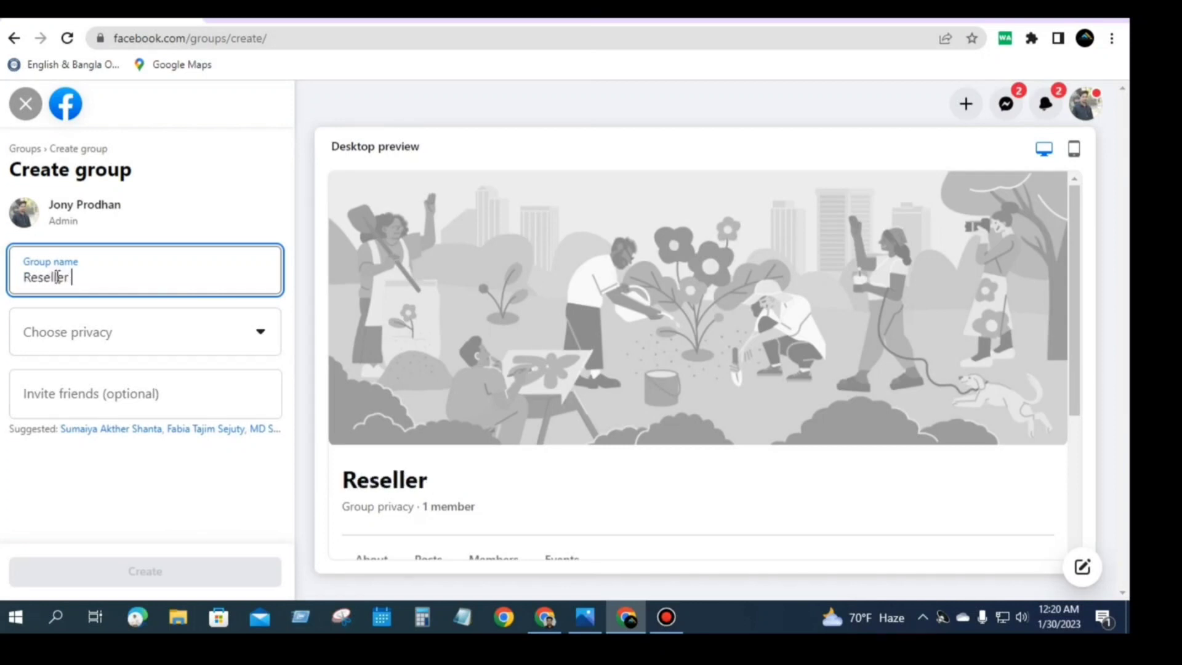
pyautogui.write('Dot Com')
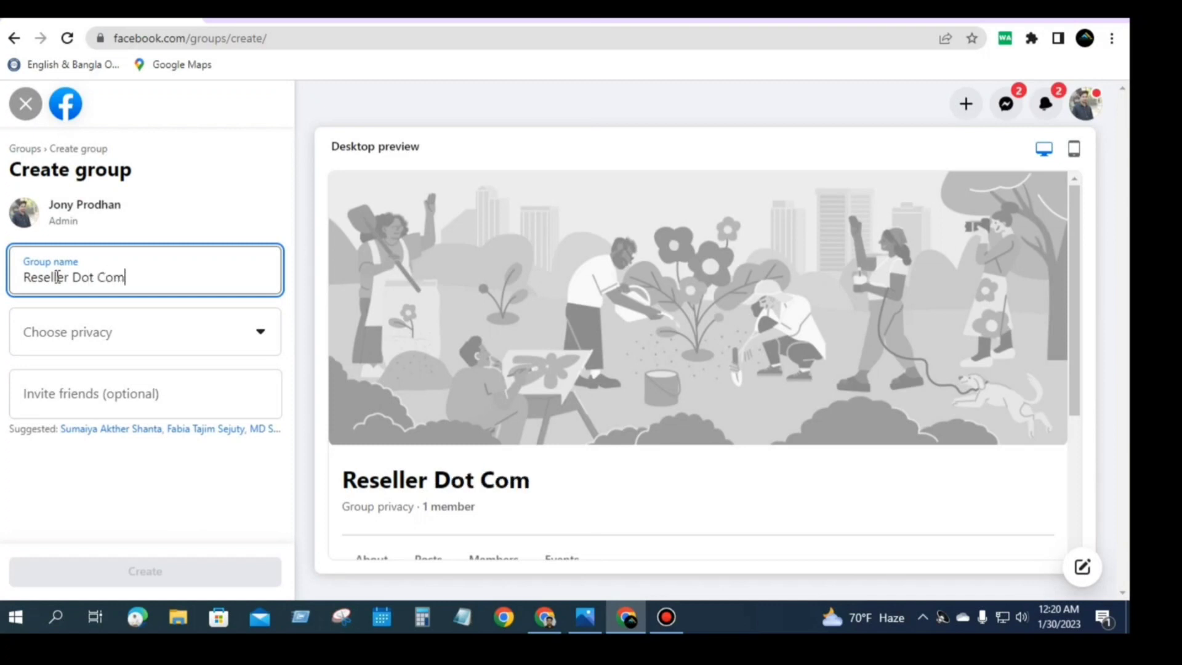
pyautogui.write(' Com')
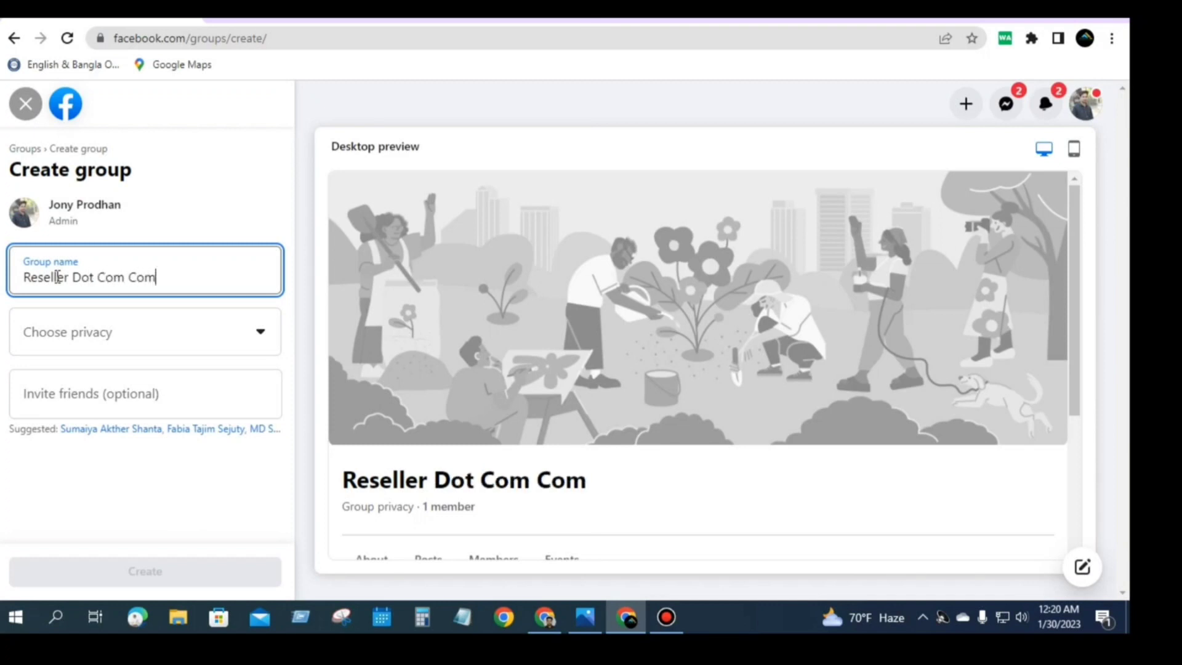
pyautogui.write('munity')
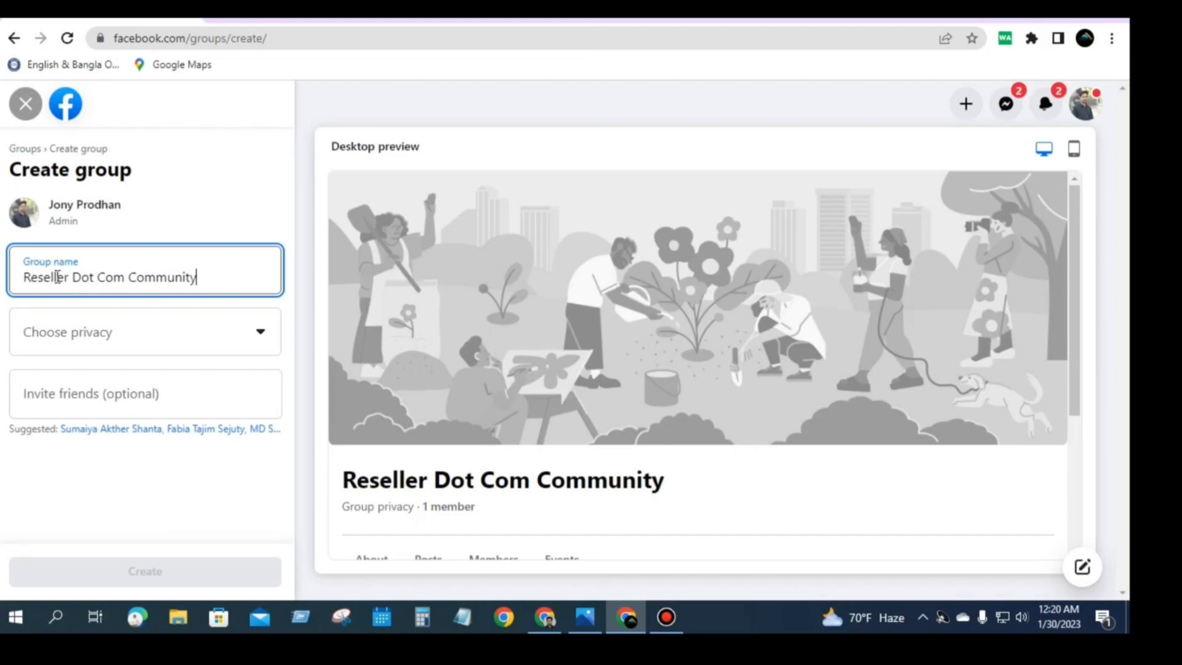
pyautogui.click(239, 342)
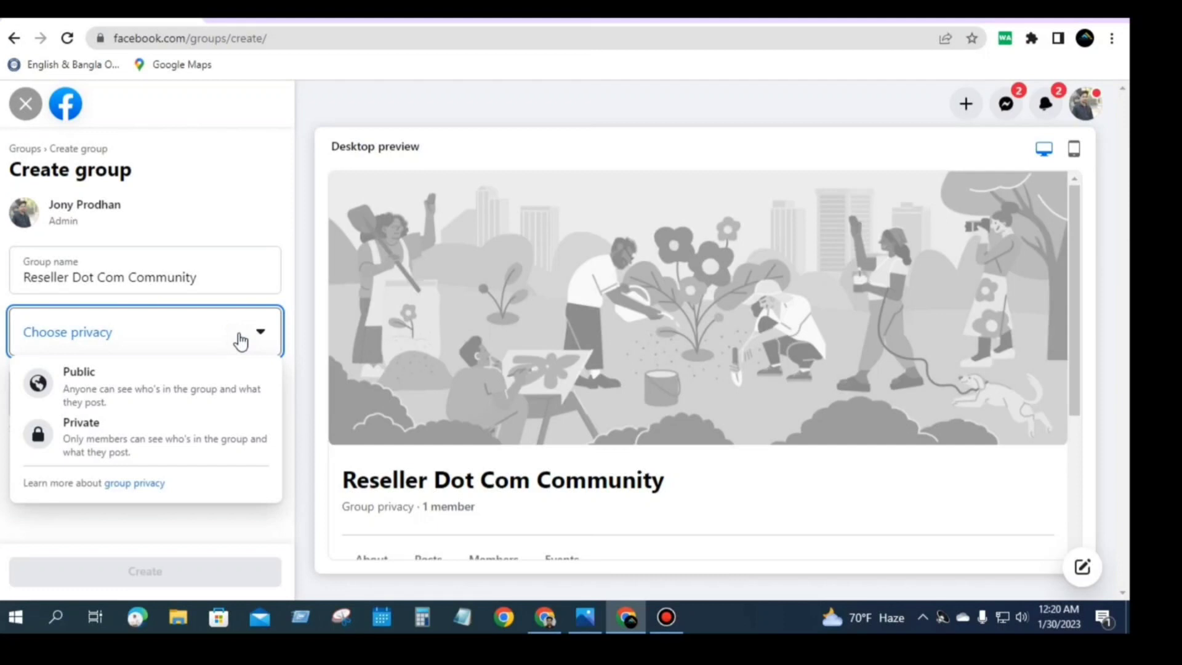
pyautogui.click(188, 405)
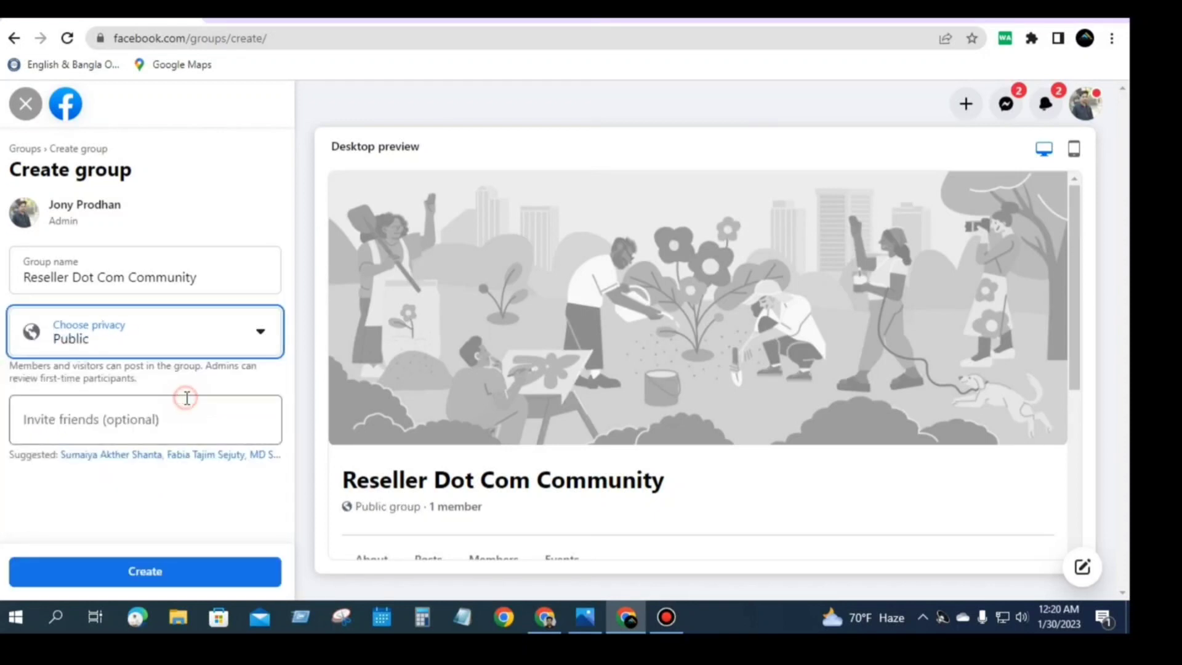
# Invite the first suggested friend to the group and create the group
pyautogui.click(210, 429)
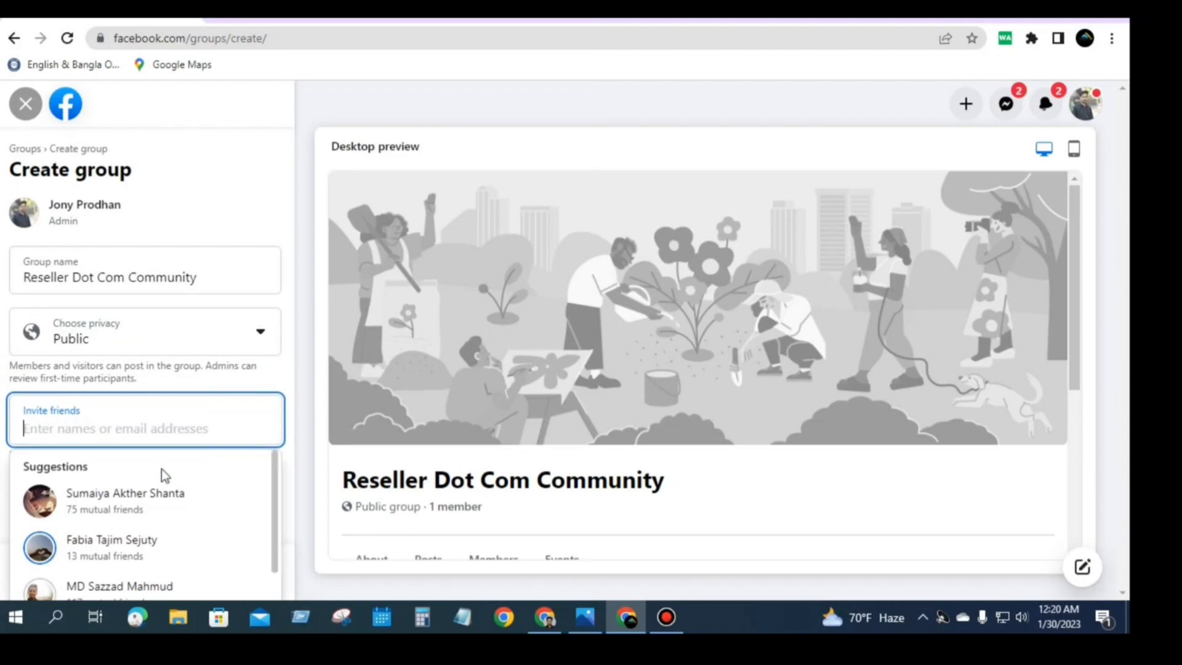
pyautogui.scroll(-2, 158, 520)
pyautogui.scroll(2, 155, 528)
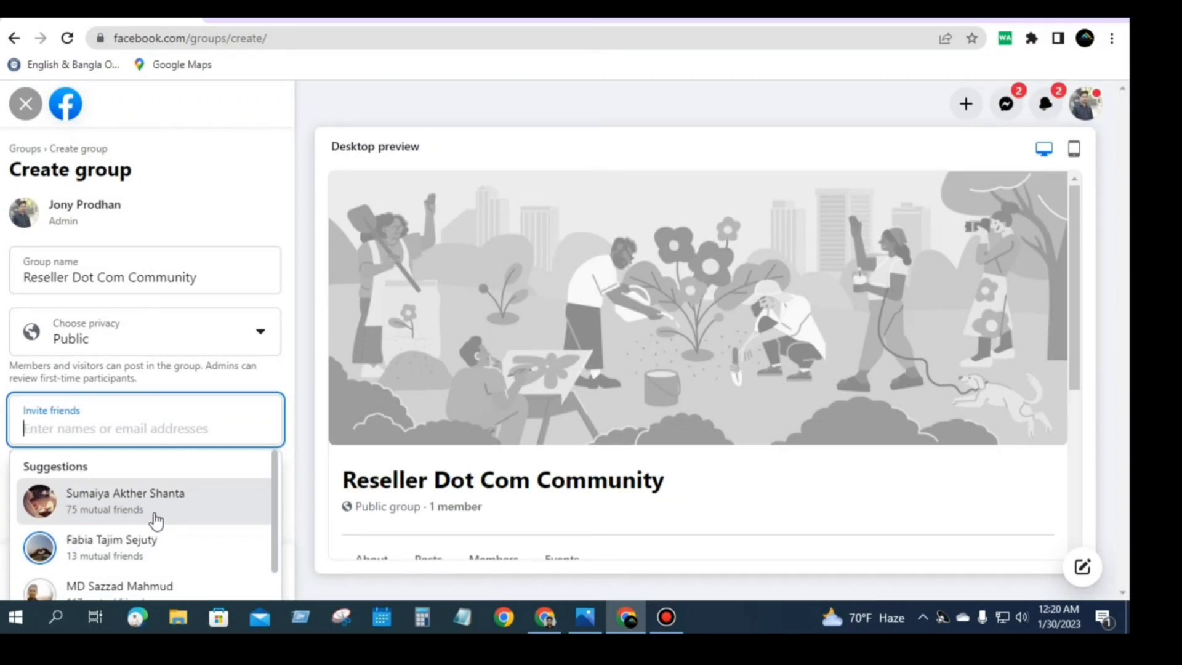
pyautogui.click(155, 520)
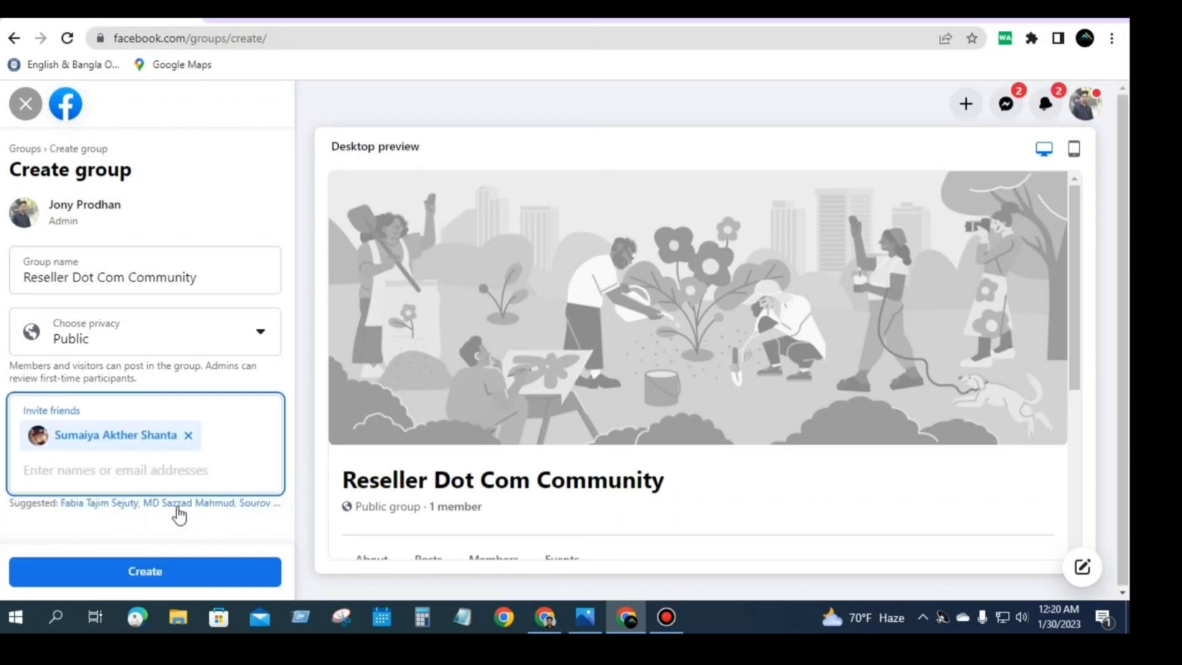
pyautogui.click(196, 573)
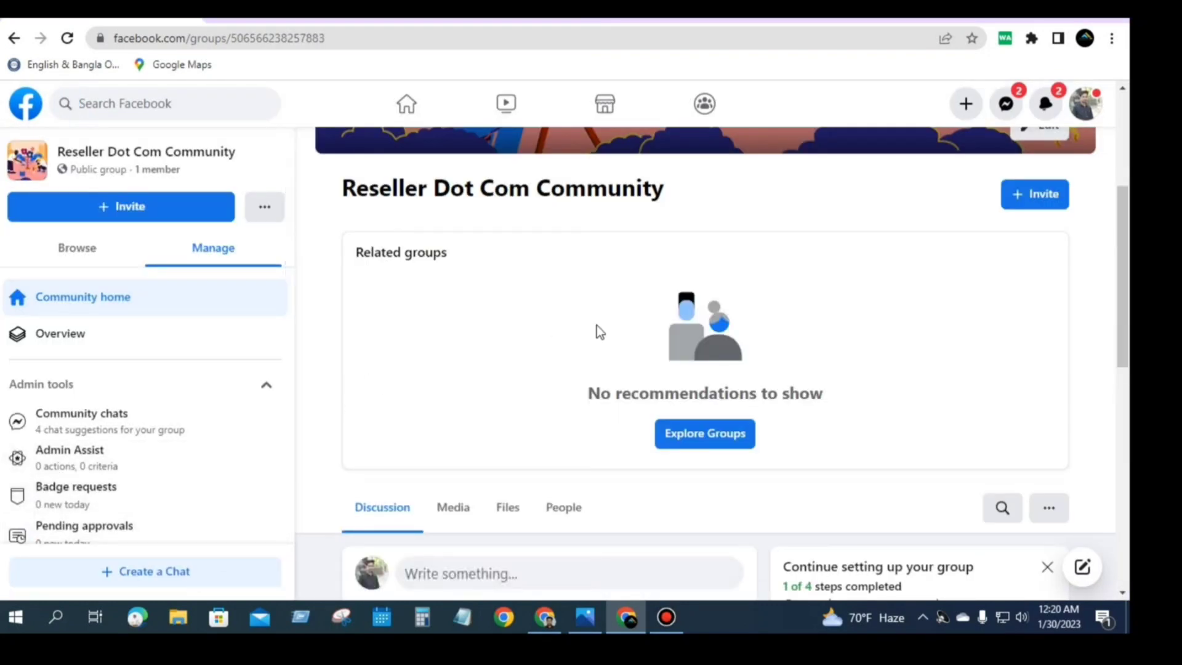
# Look over the new group's home page and admin tools, and open the group settings
pyautogui.scroll(4, 600, 384)
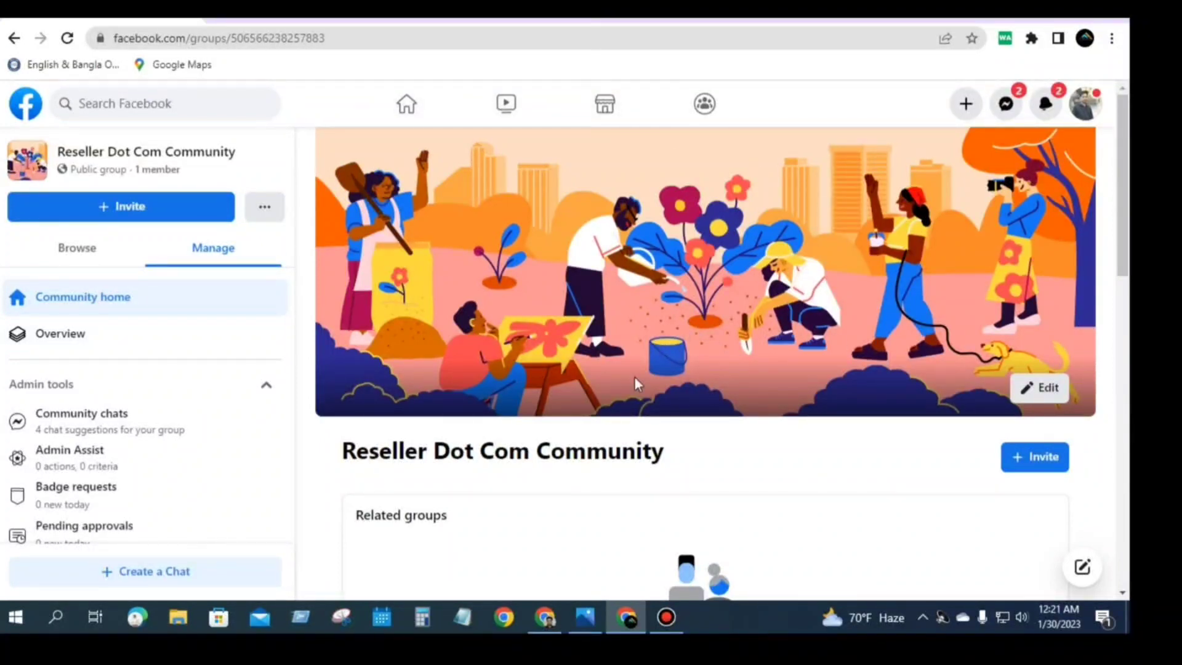
pyautogui.scroll(-1, 682, 318)
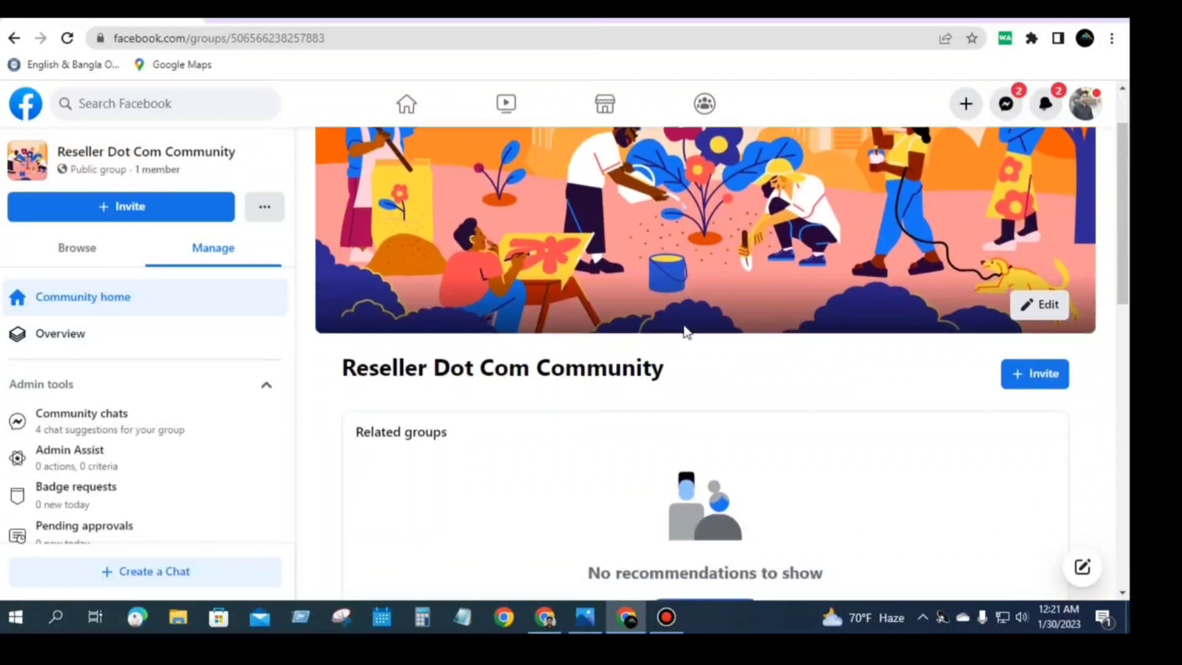
pyautogui.scroll(-1, 874, 480)
pyautogui.scroll(-2, 853, 471)
pyautogui.scroll(-1, 681, 470)
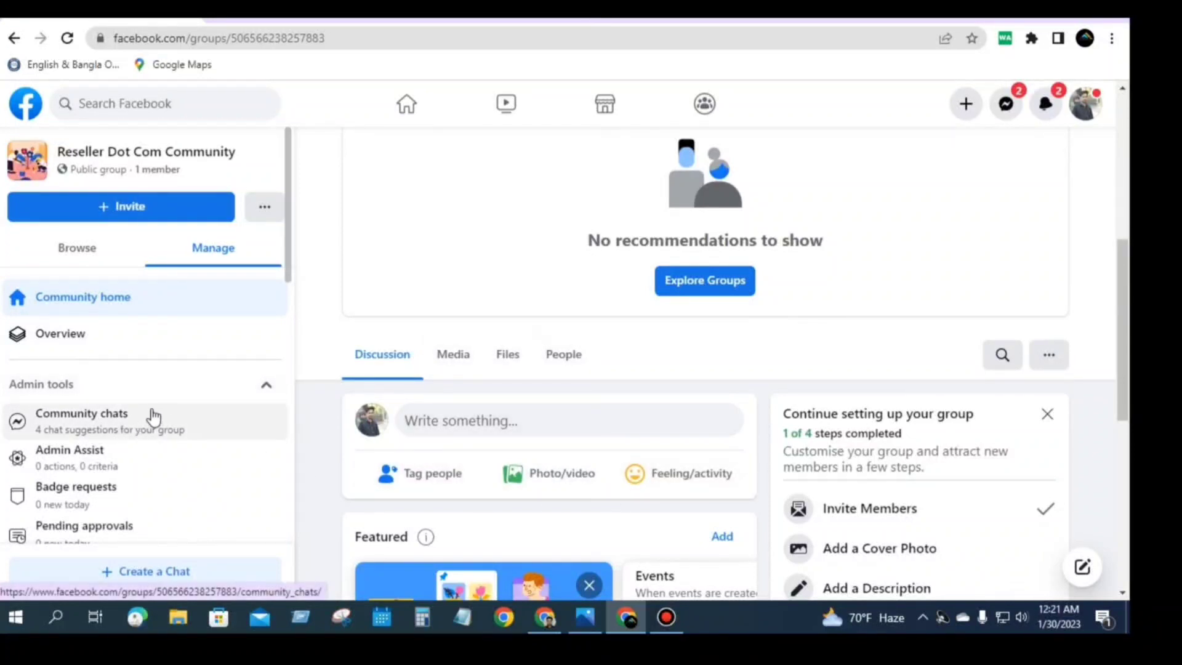
pyautogui.scroll(-3, 178, 345)
pyautogui.scroll(-5, 184, 400)
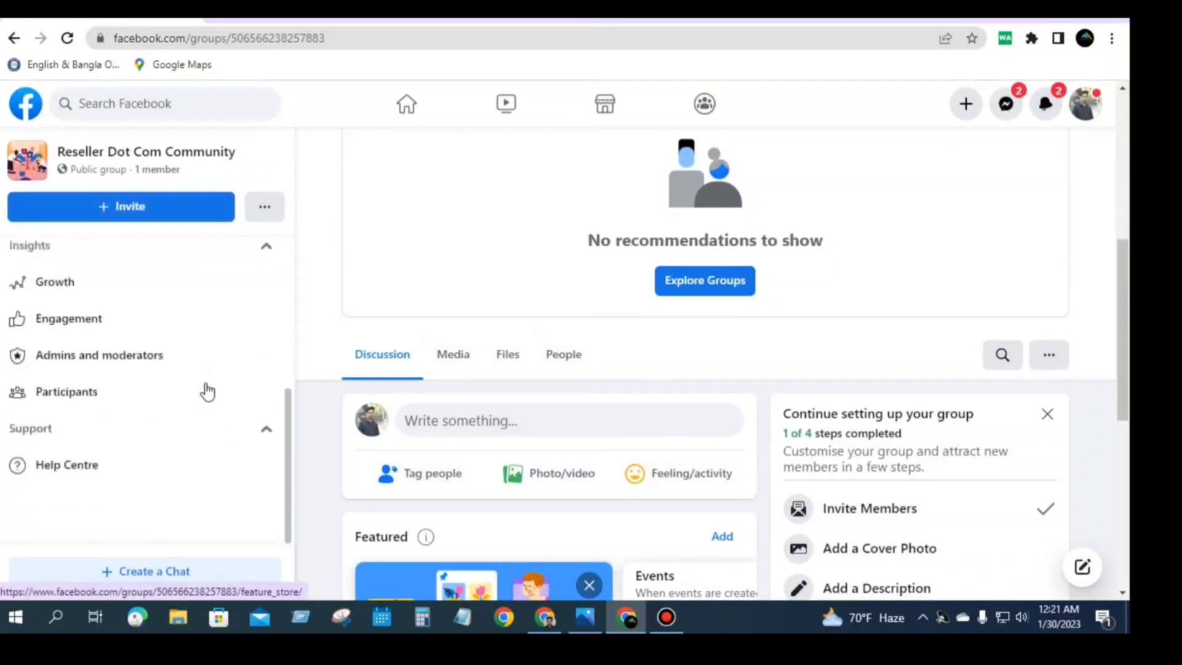
pyautogui.scroll(3, 110, 348)
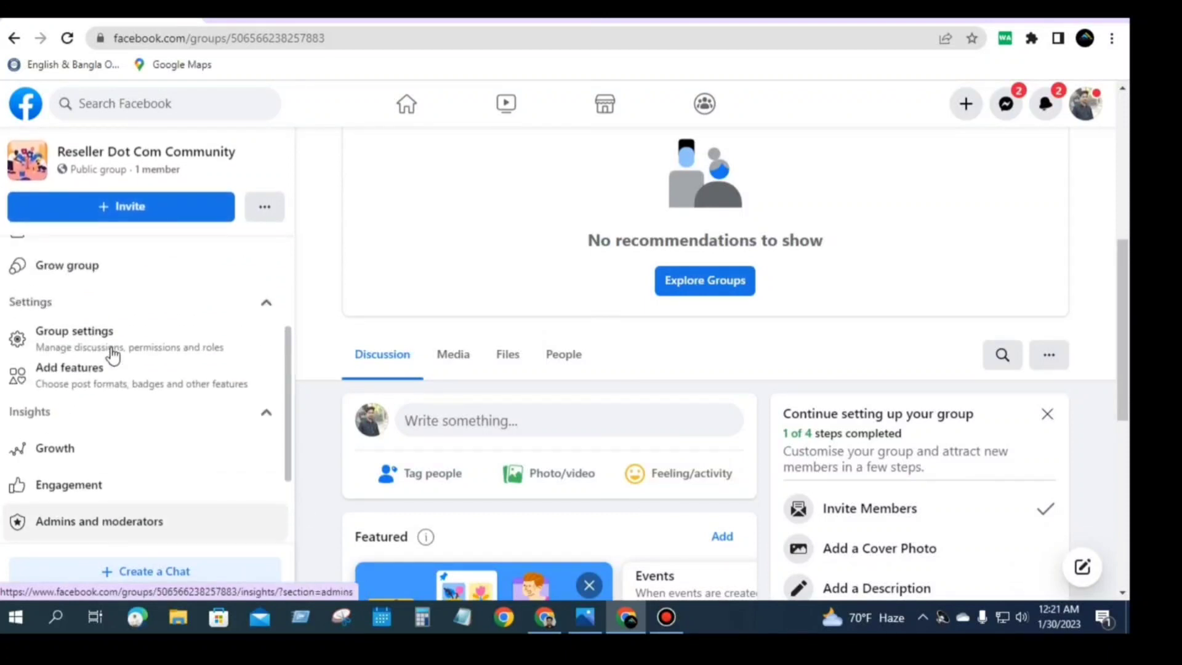
pyautogui.click(98, 354)
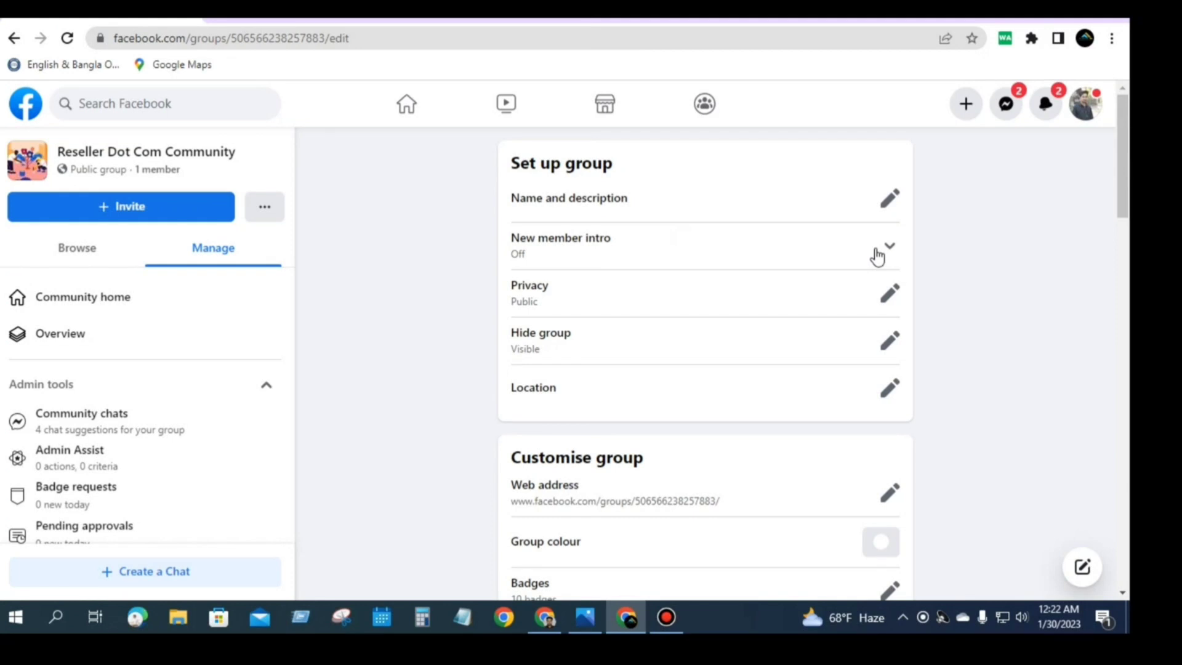
# Draft a new member intro message reading "welcome to our group, you are very to us"
pyautogui.click(888, 249)
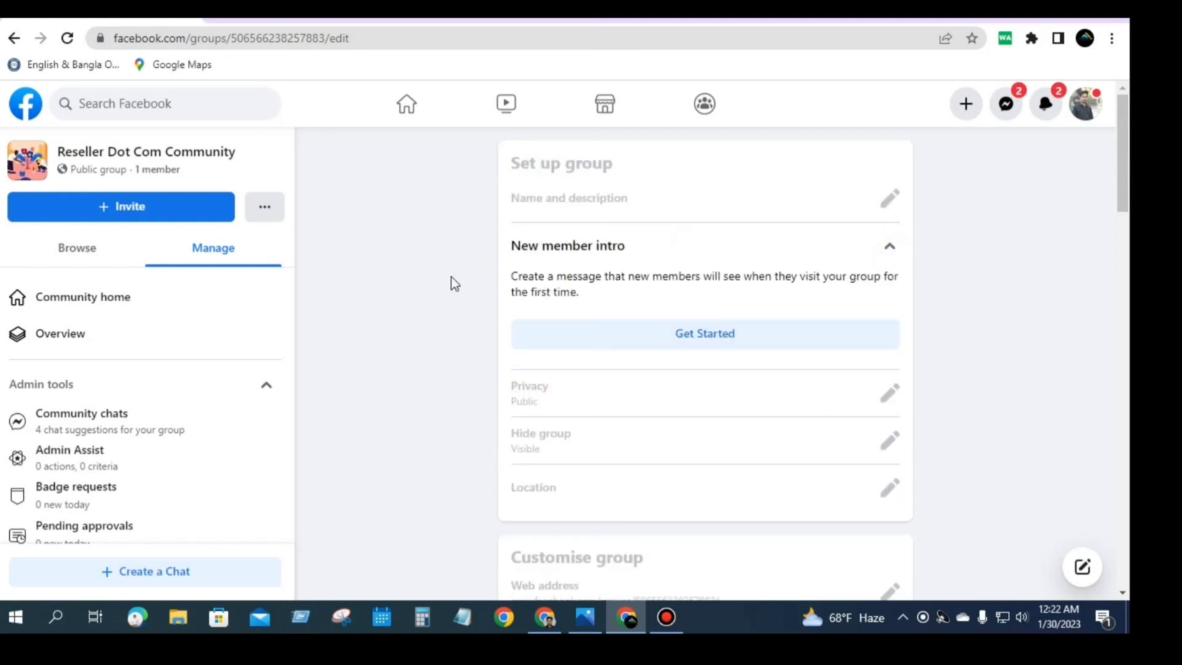
pyautogui.click(696, 332)
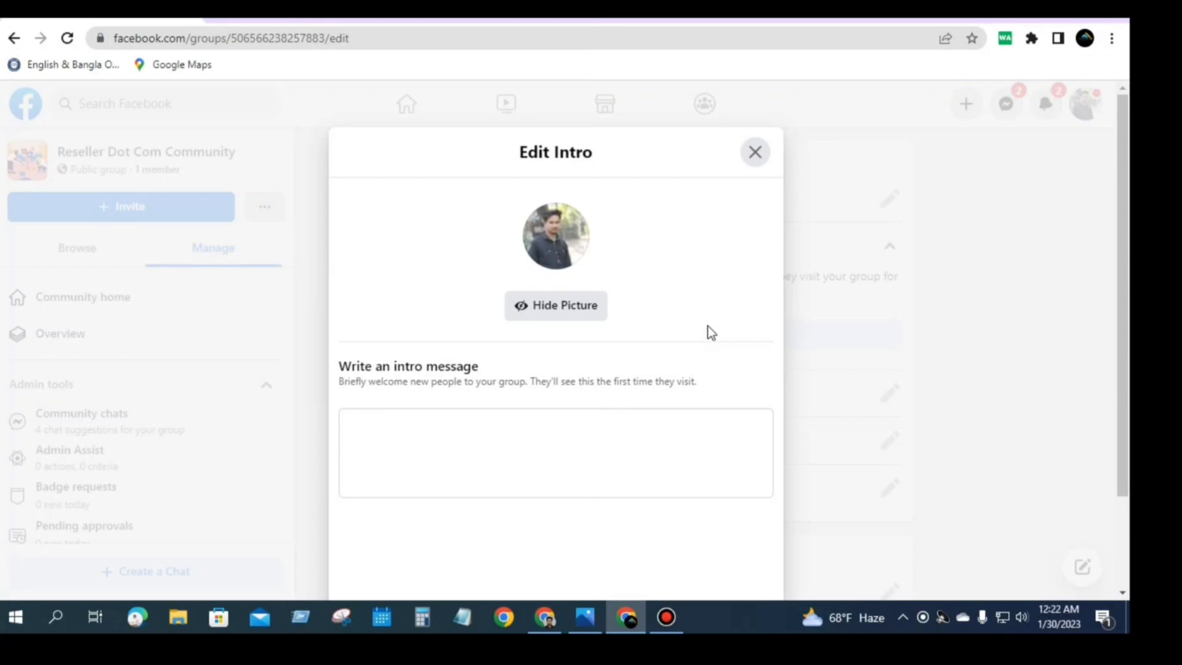
pyautogui.click(481, 430)
pyautogui.write('welcome')
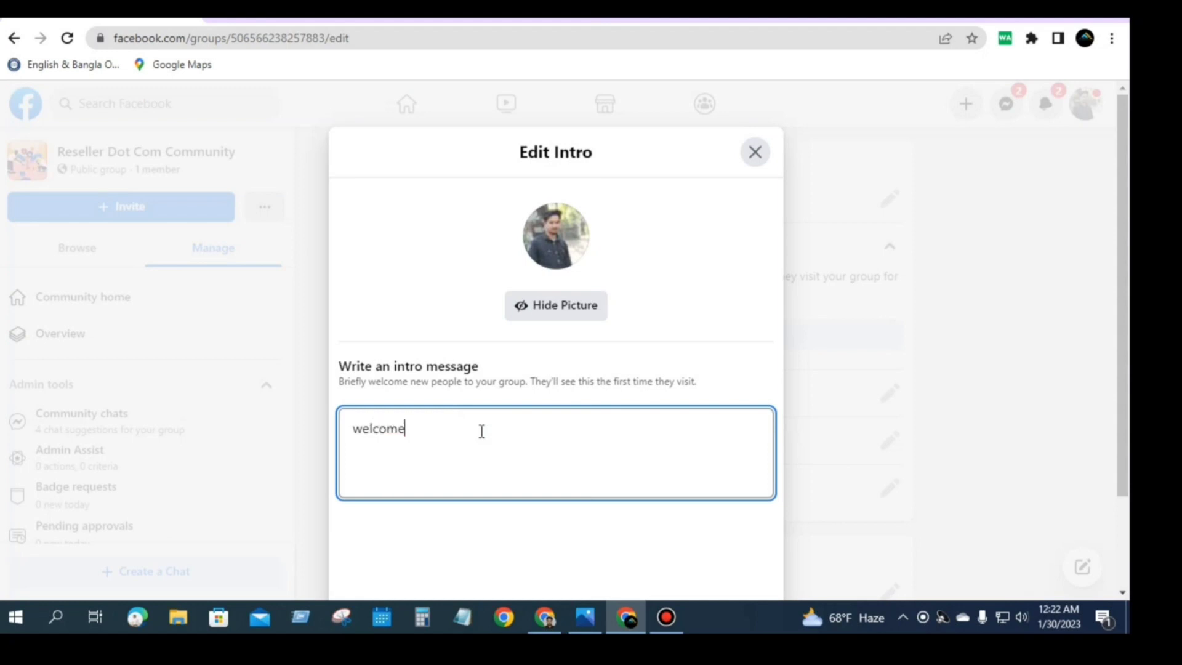
pyautogui.write(' to our g')
pyautogui.write('roup')
pyautogui.write(' yo')
pyautogui.write('u ar')
pyautogui.press('BackSpace')
pyautogui.write('re')
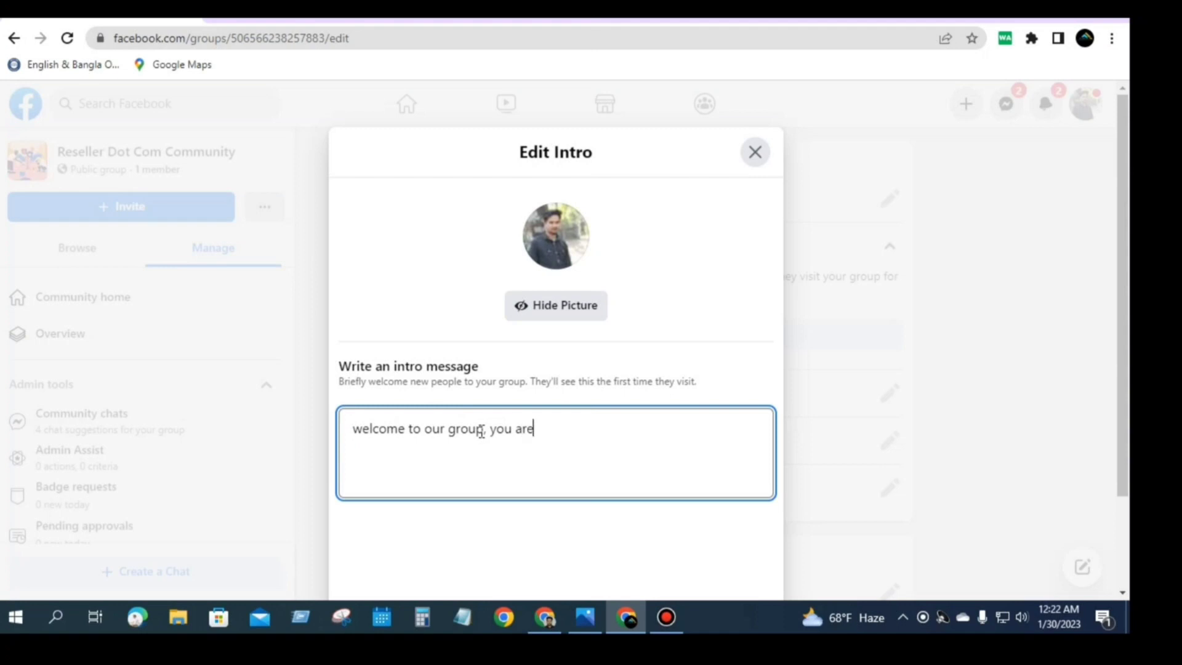
pyautogui.write(' very to us')
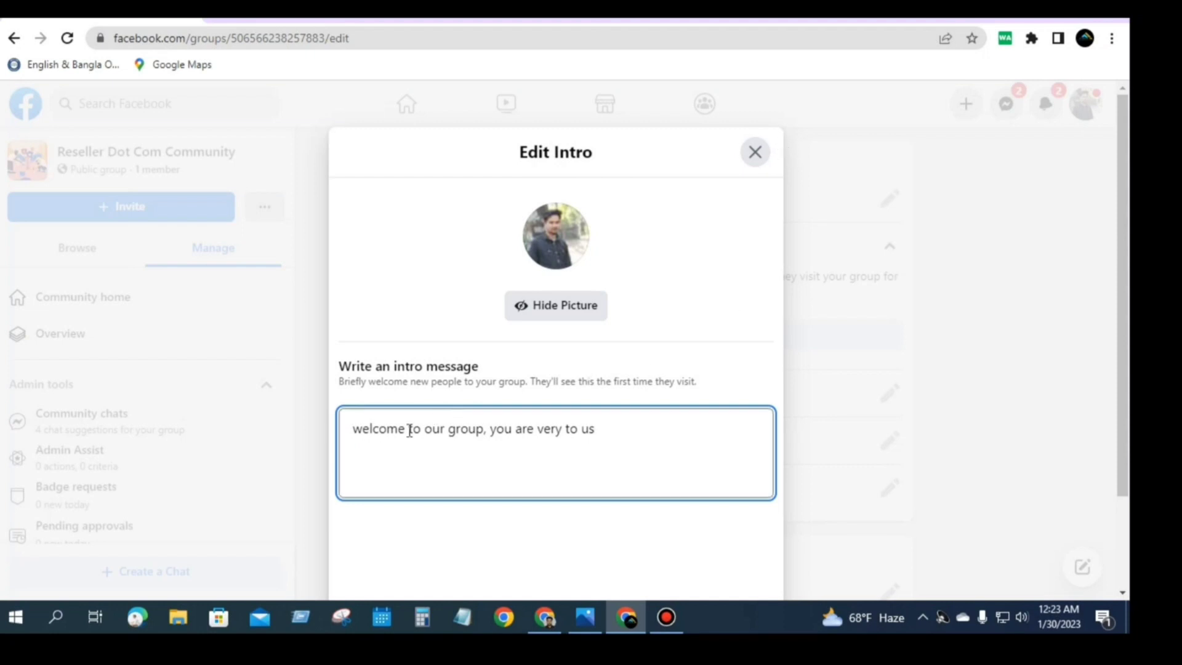
# Try adding a greeting line above the intro message, remove it, and close the intro editor without saving
pyautogui.click(353, 427)
pyautogui.press('Return')
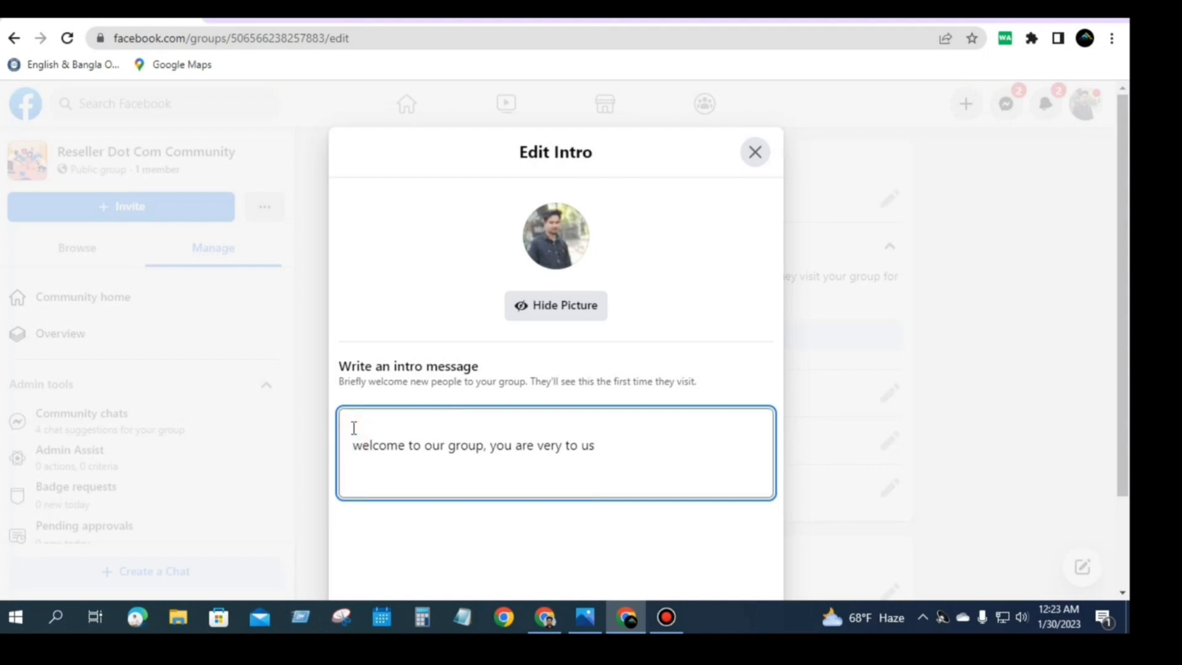
pyautogui.press('Up')
pyautogui.write('Hee')
pyautogui.press('BackSpace')
pyautogui.press('BackSpace')
pyautogui.press('BackSpace')
pyautogui.click(754, 162)
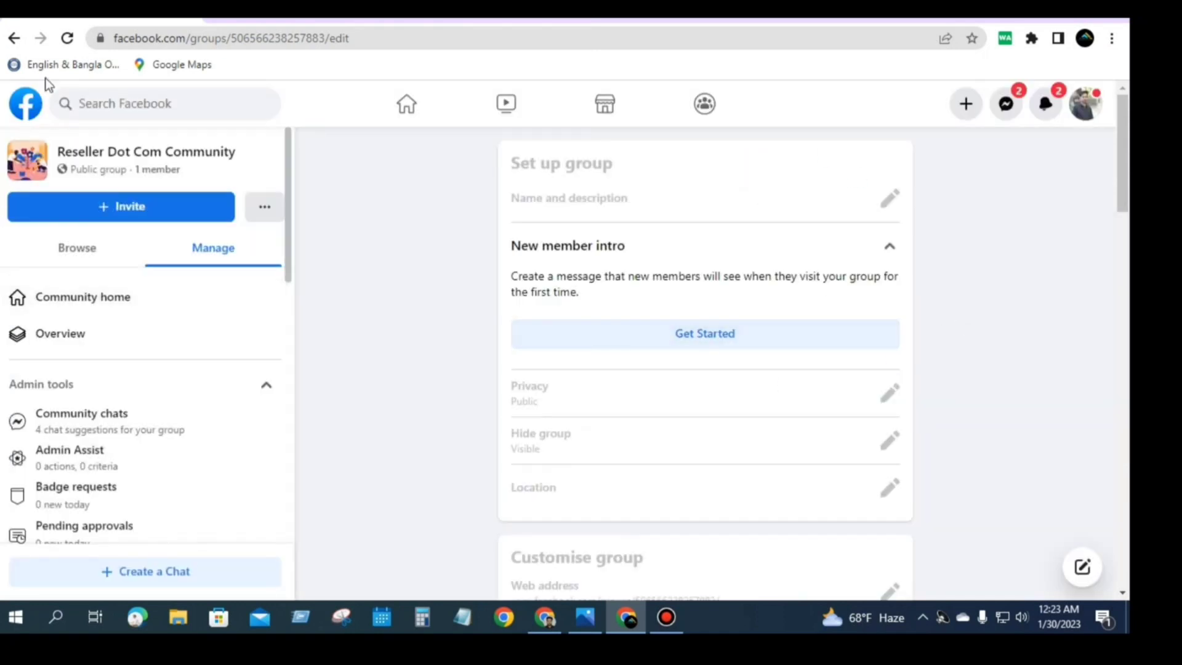
# Return to the group's community home page and reopen the group settings
pyautogui.click(15, 41)
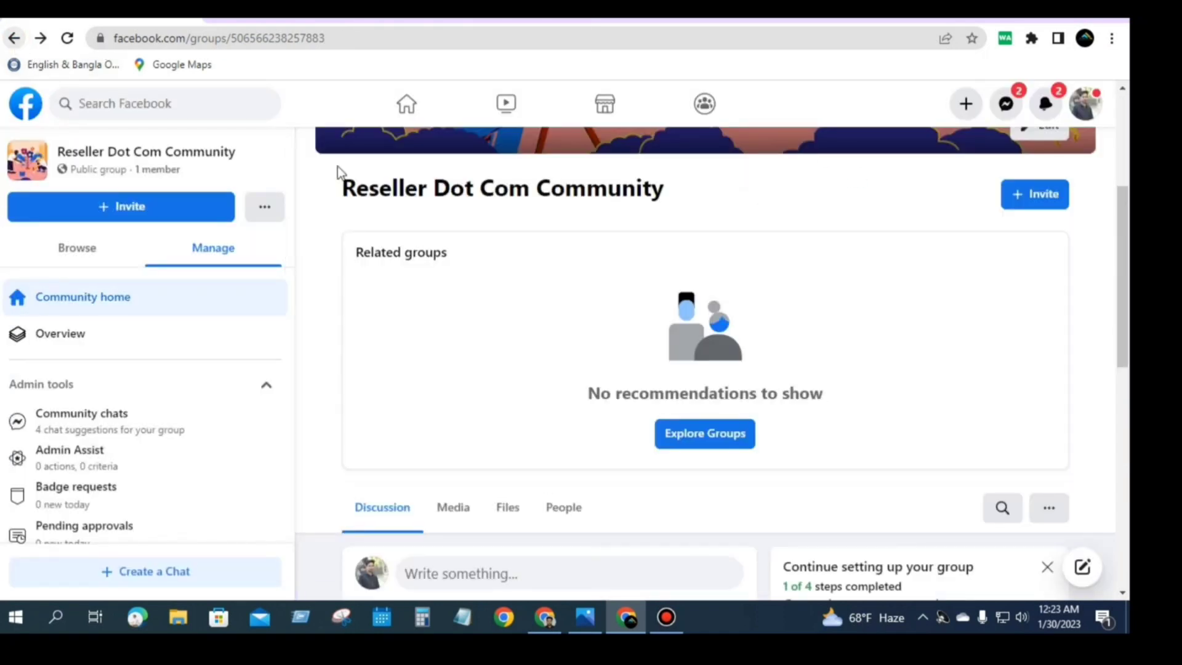
pyautogui.scroll(-5, 161, 431)
pyautogui.scroll(-2, 141, 401)
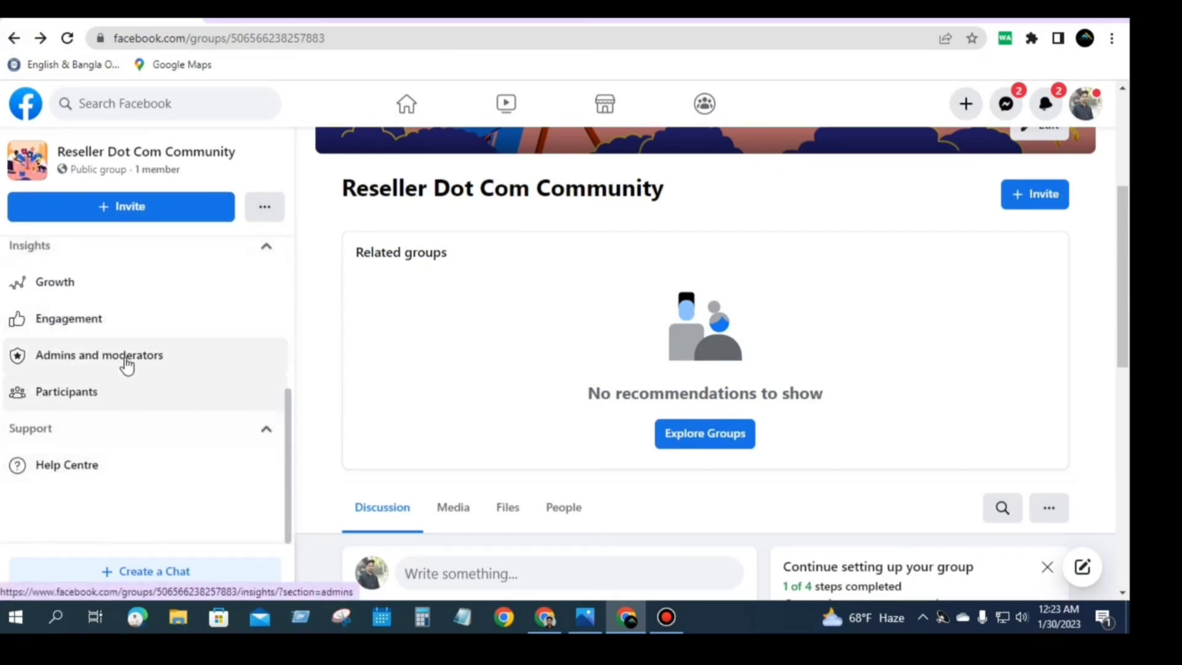
pyautogui.scroll(3, 105, 425)
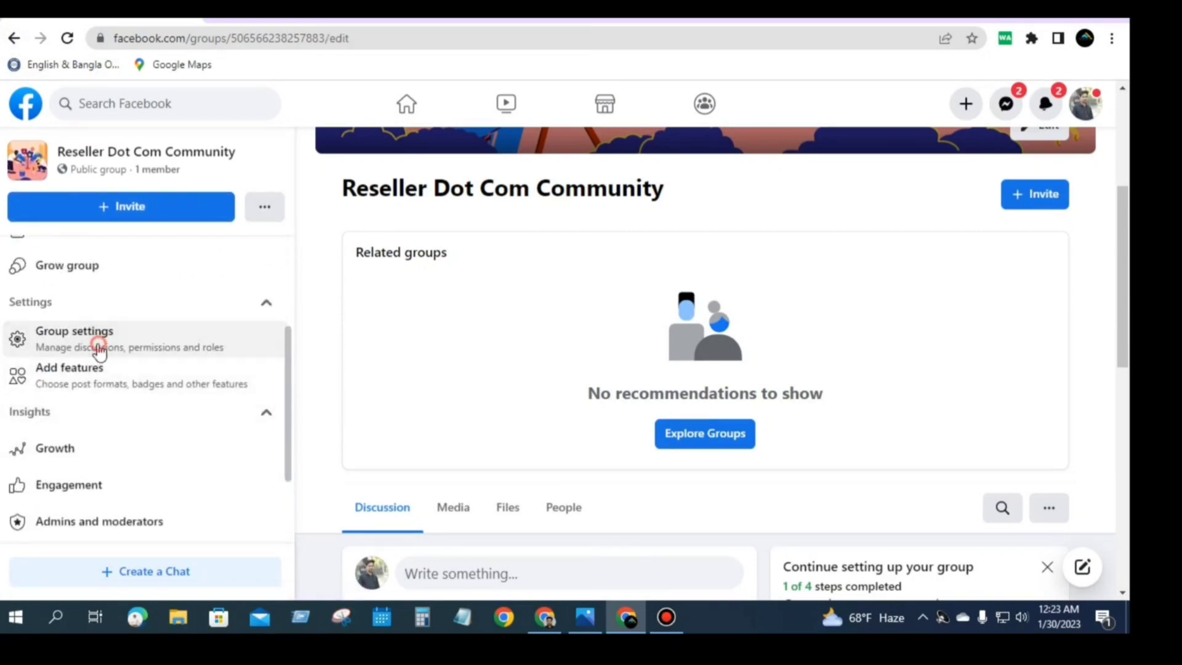
pyautogui.click(97, 342)
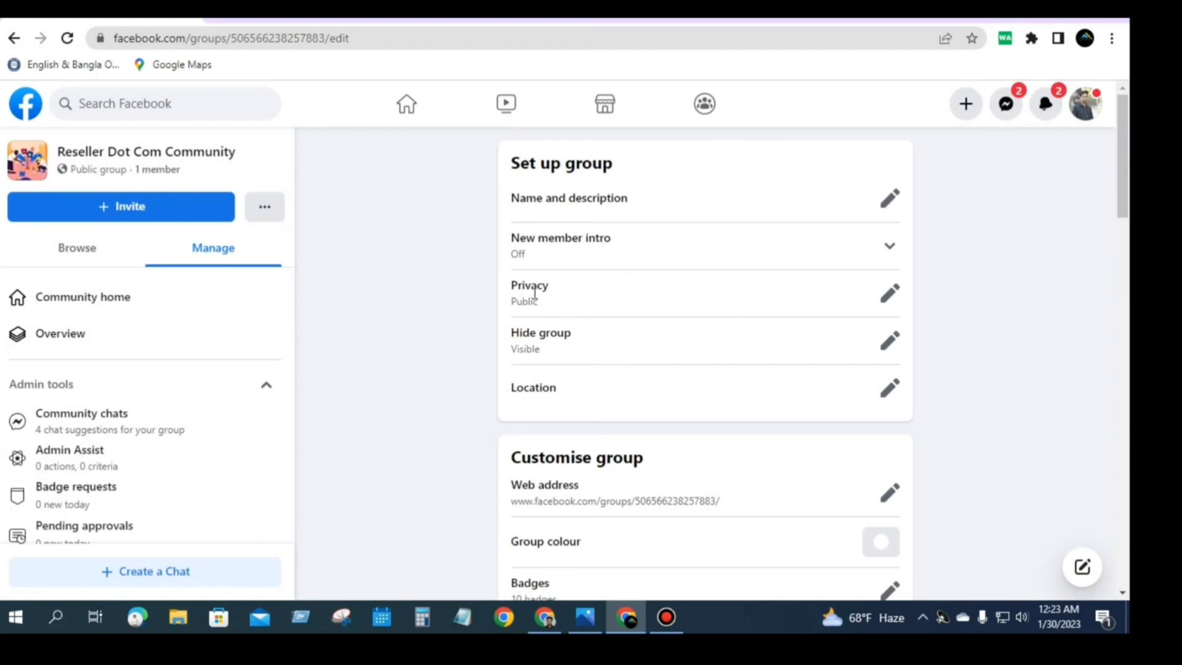
# Check the group's privacy setting without changing it and look over the customisation options
pyautogui.click(890, 297)
pyautogui.click(765, 487)
pyautogui.scroll(-1, 876, 353)
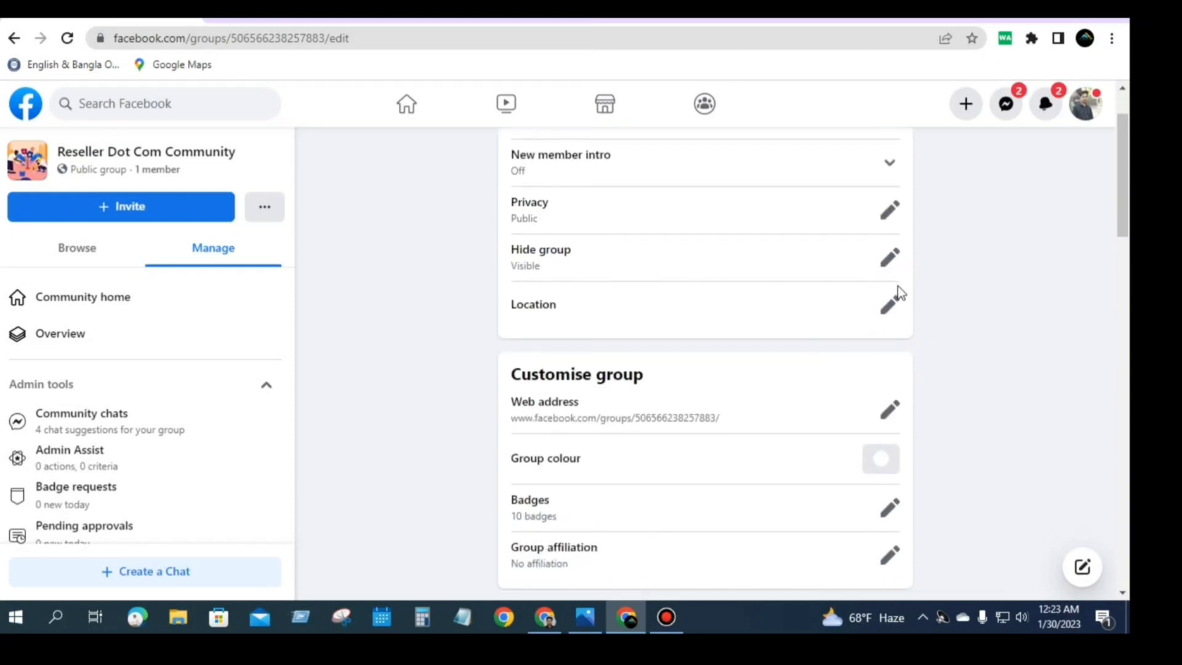
pyautogui.scroll(-1, 897, 290)
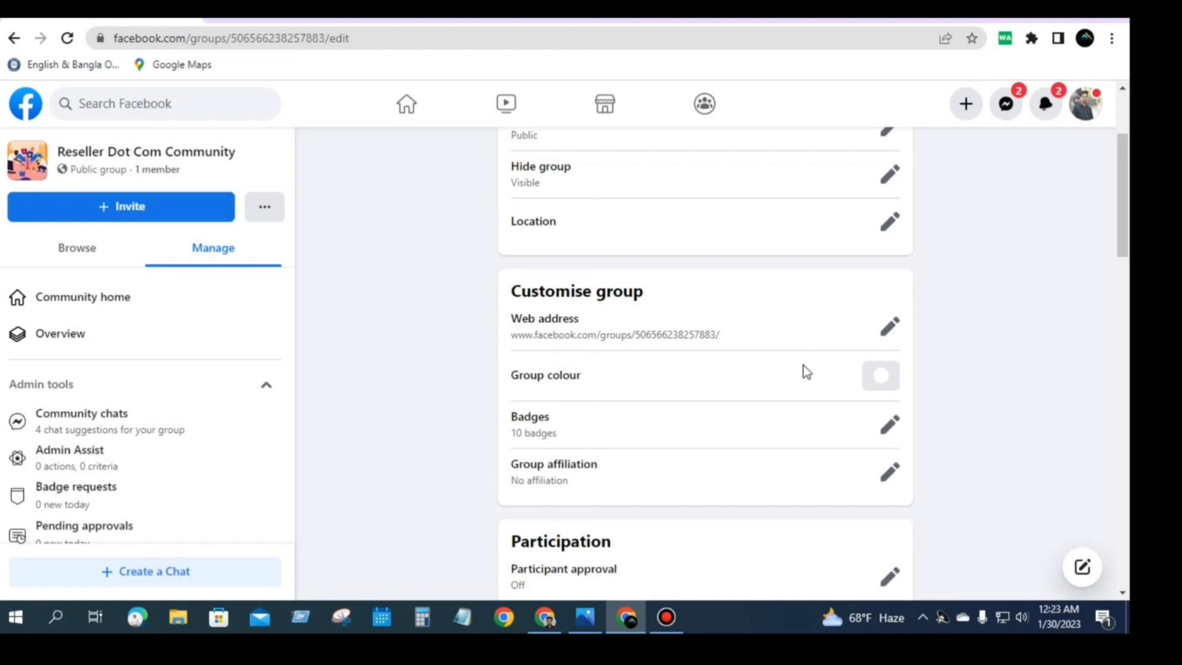
# Try several primary colours for the group, choose the pink one with its light pink accent, and save it
pyautogui.click(879, 387)
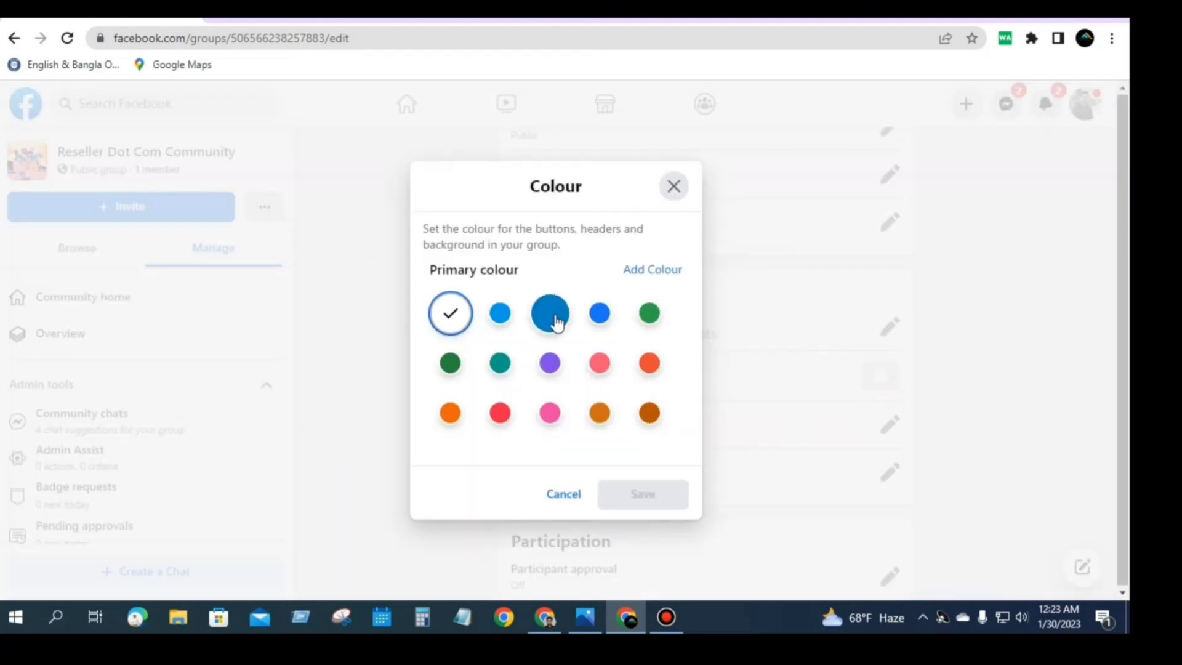
pyautogui.click(554, 326)
pyautogui.click(603, 341)
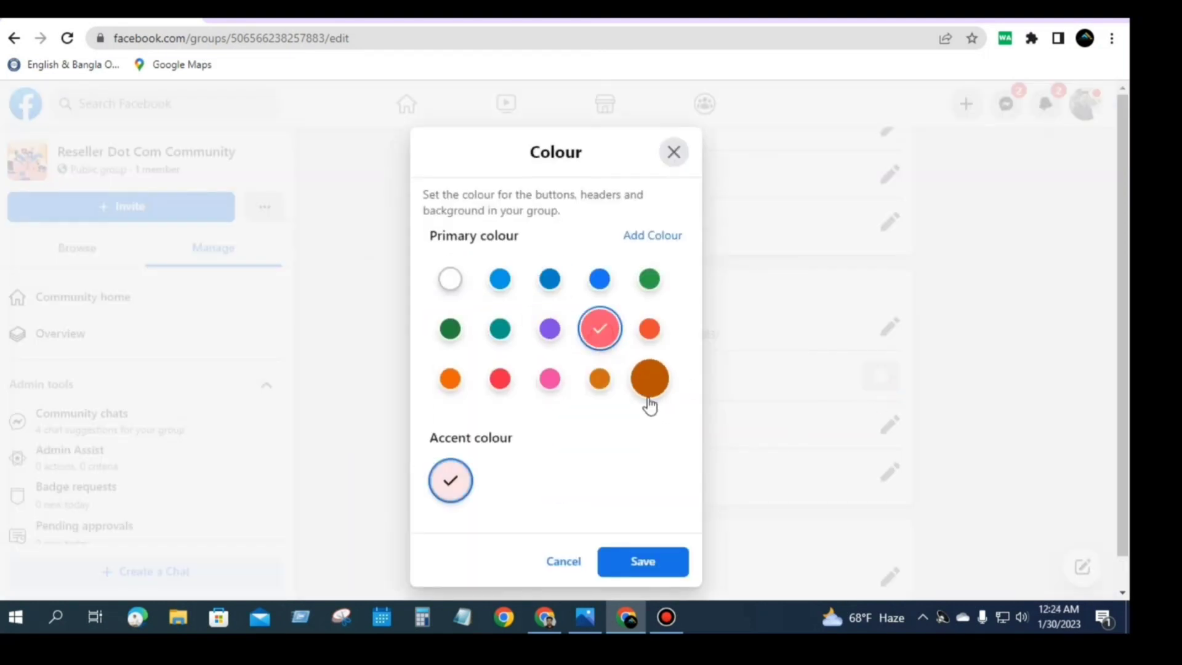
pyautogui.click(649, 385)
pyautogui.click(550, 381)
pyautogui.click(500, 380)
pyautogui.click(550, 382)
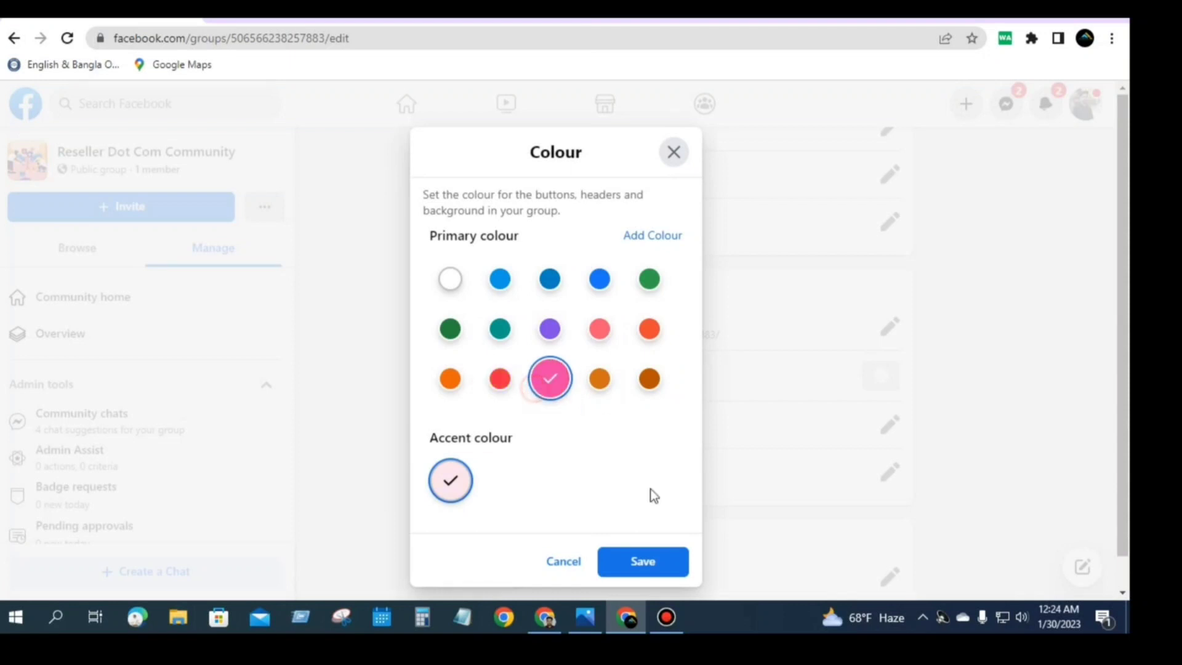
pyautogui.click(646, 563)
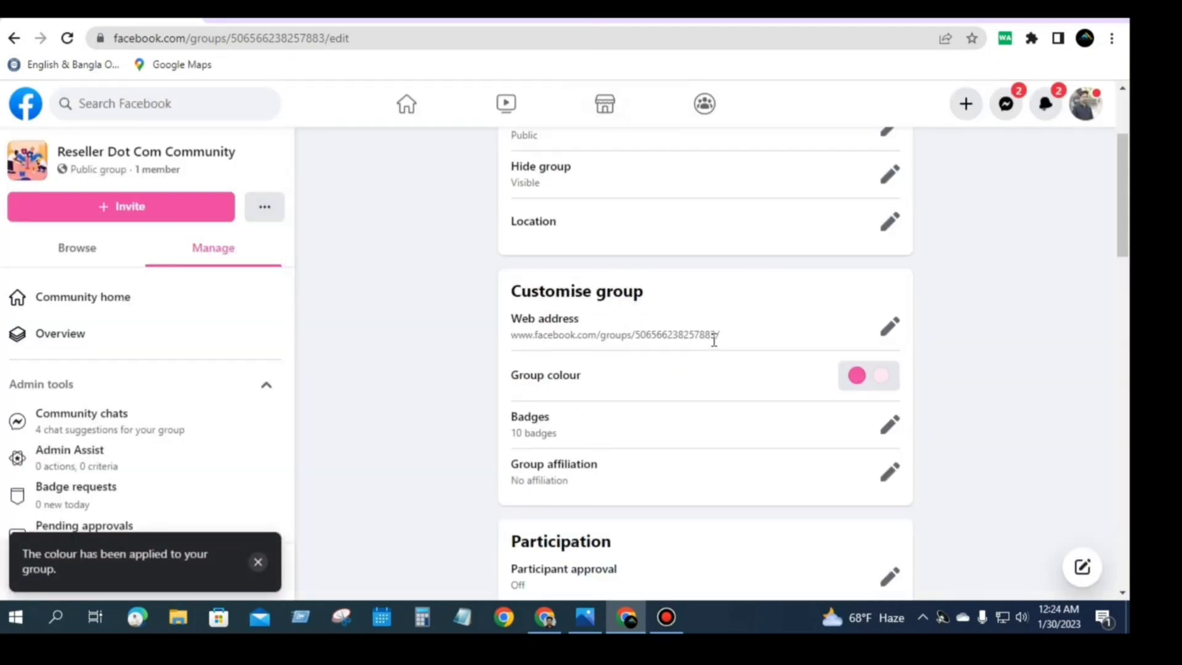
# Set the group's primary colour to dark green and save the change
pyautogui.click(876, 380)
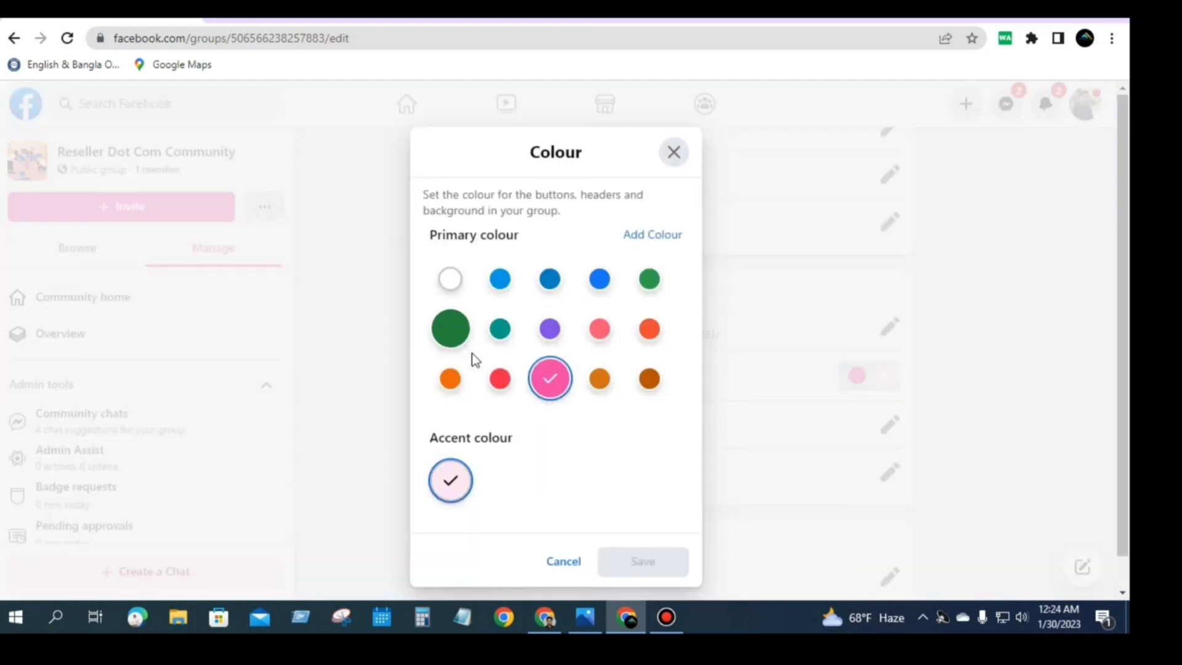
pyautogui.click(454, 342)
pyautogui.click(625, 560)
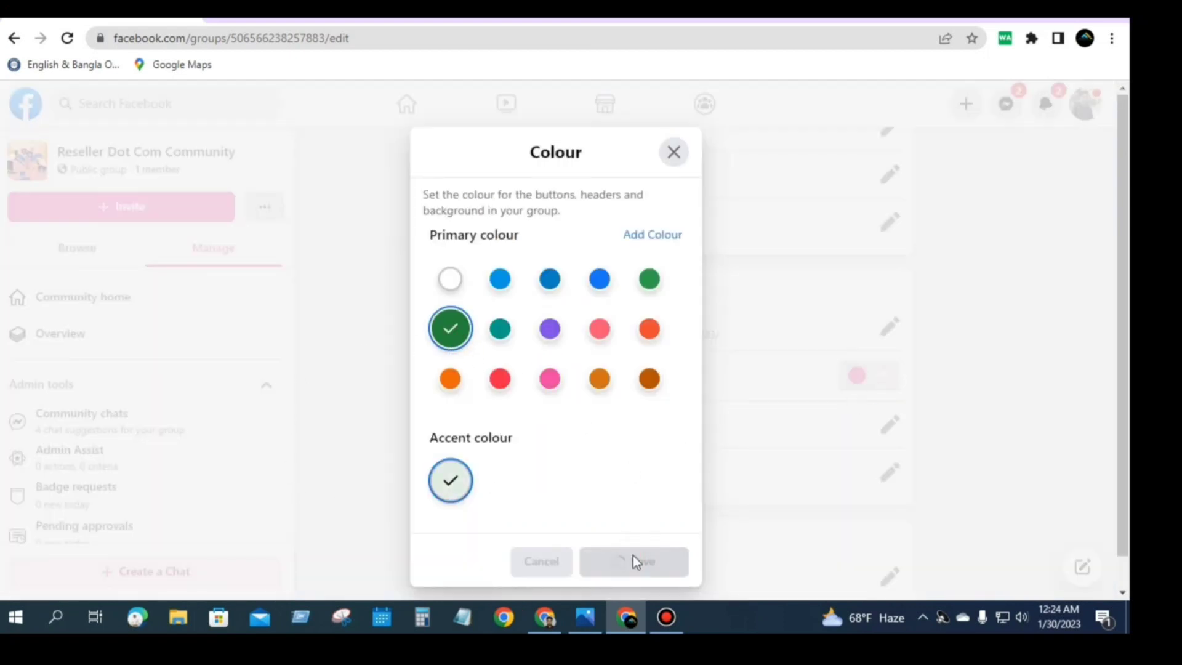
# Review the full list of member badges available in the group and close it without changing any
pyautogui.scroll(-1, 660, 338)
pyautogui.click(658, 337)
pyautogui.click(887, 340)
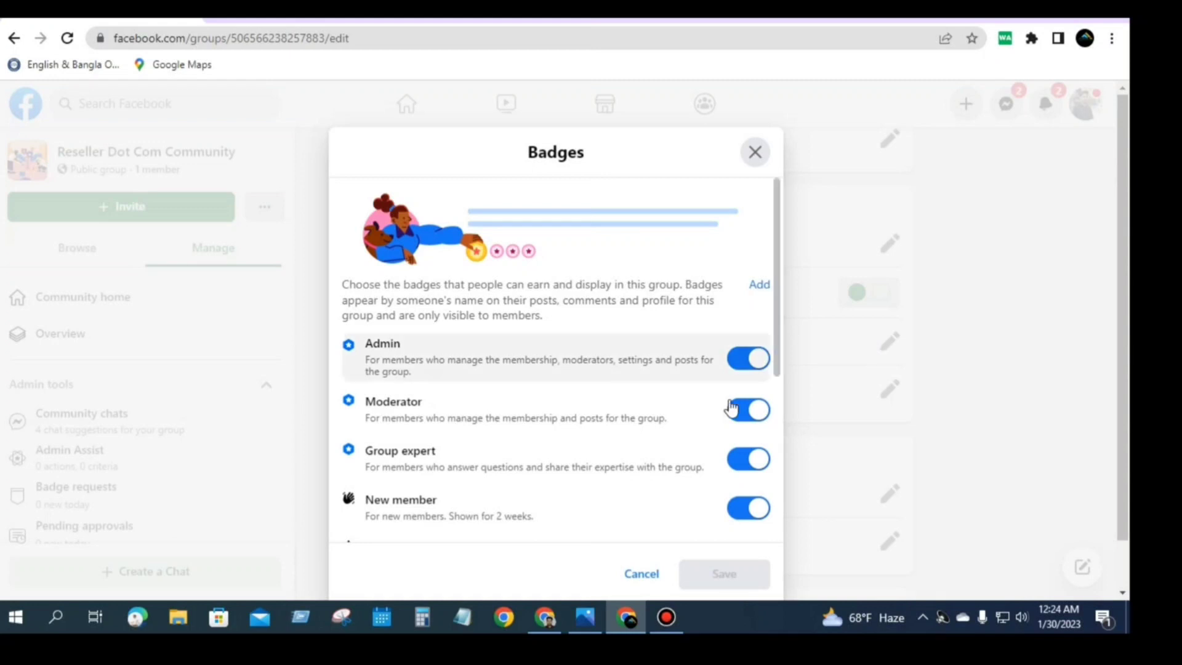
pyautogui.scroll(-3, 536, 364)
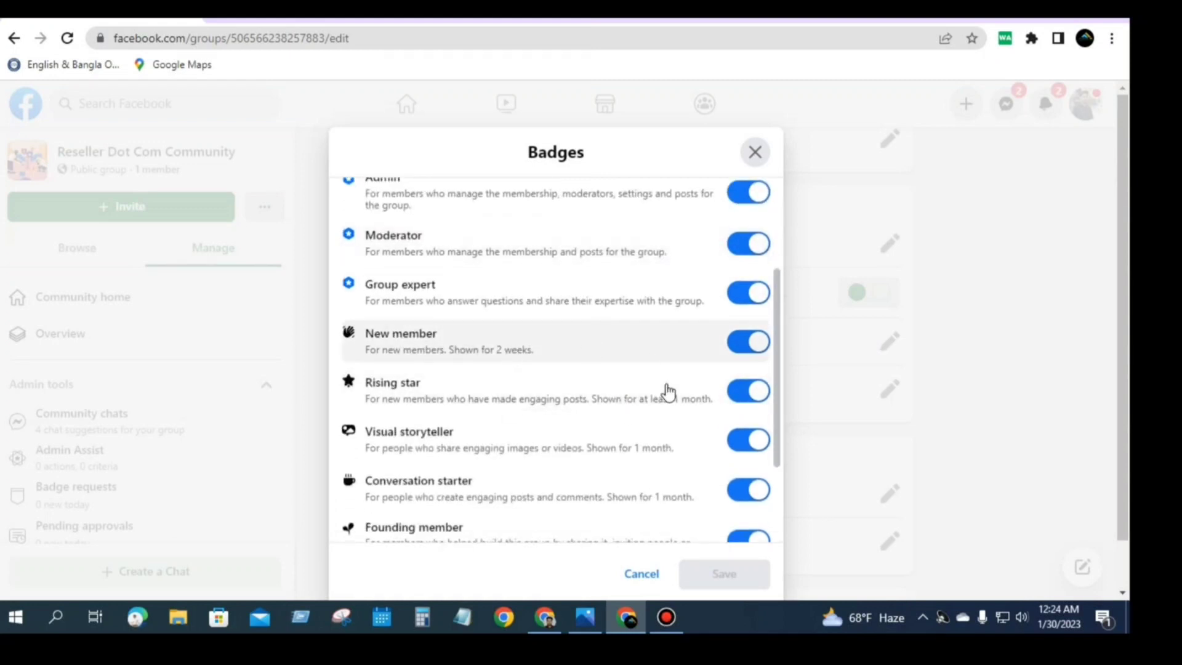
pyautogui.scroll(-3, 511, 368)
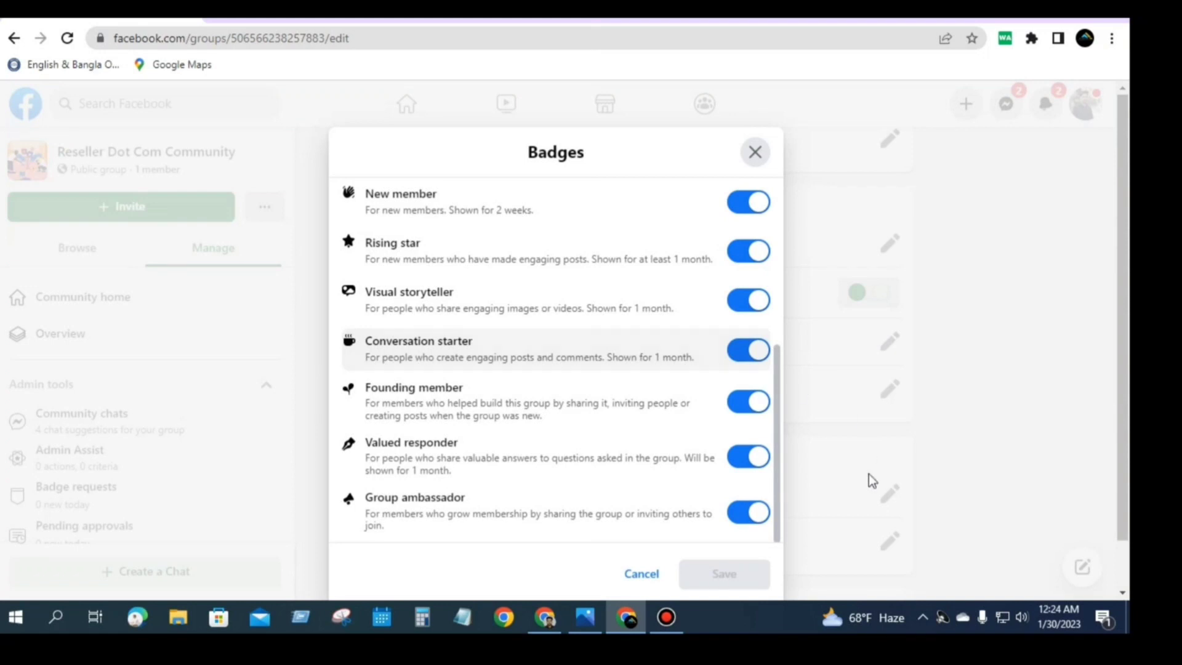
pyautogui.click(647, 574)
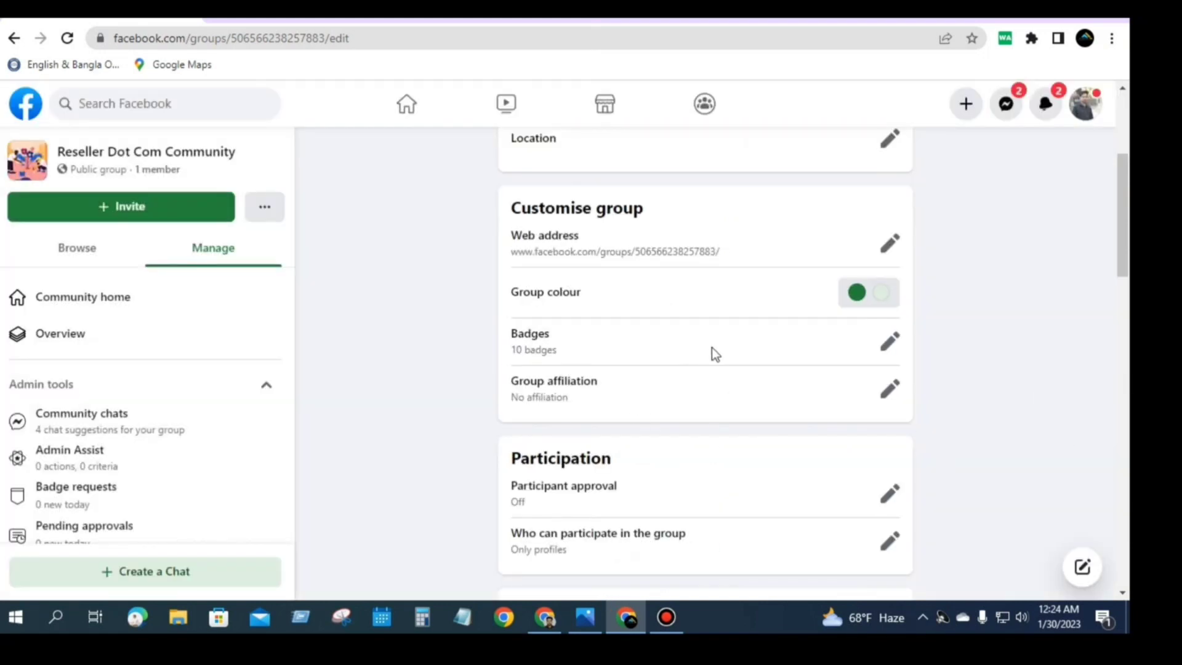
# Check the options for participant approval and for who can participate in the group, cancelling both without changes
pyautogui.scroll(-1, 740, 345)
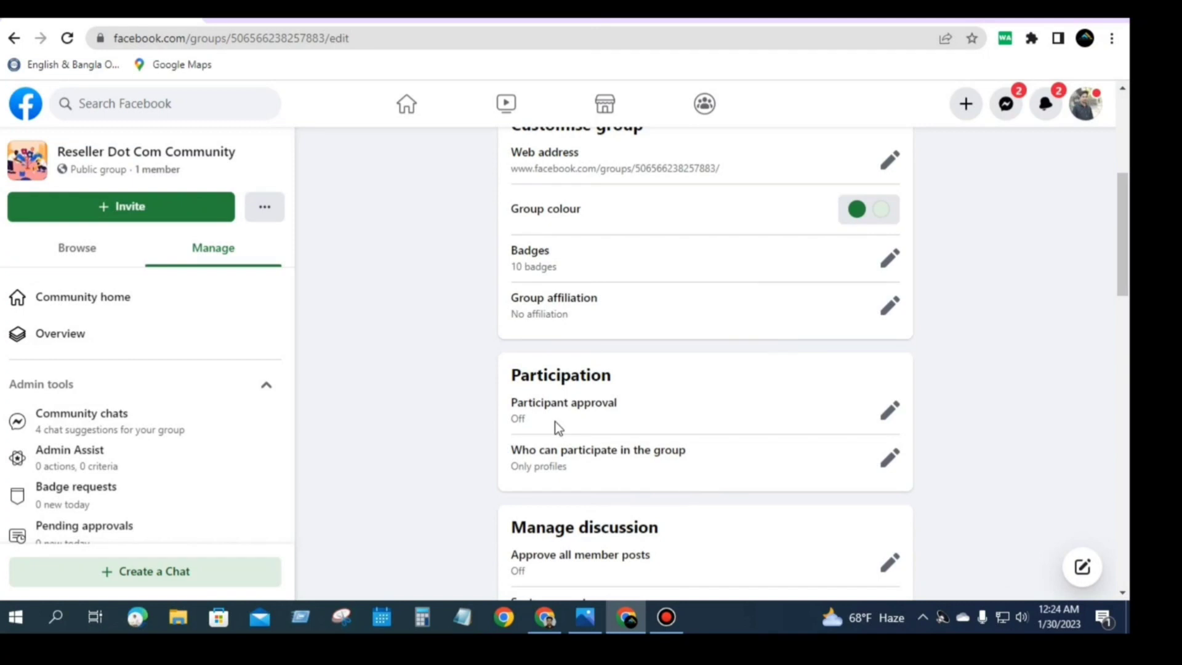
pyautogui.click(888, 411)
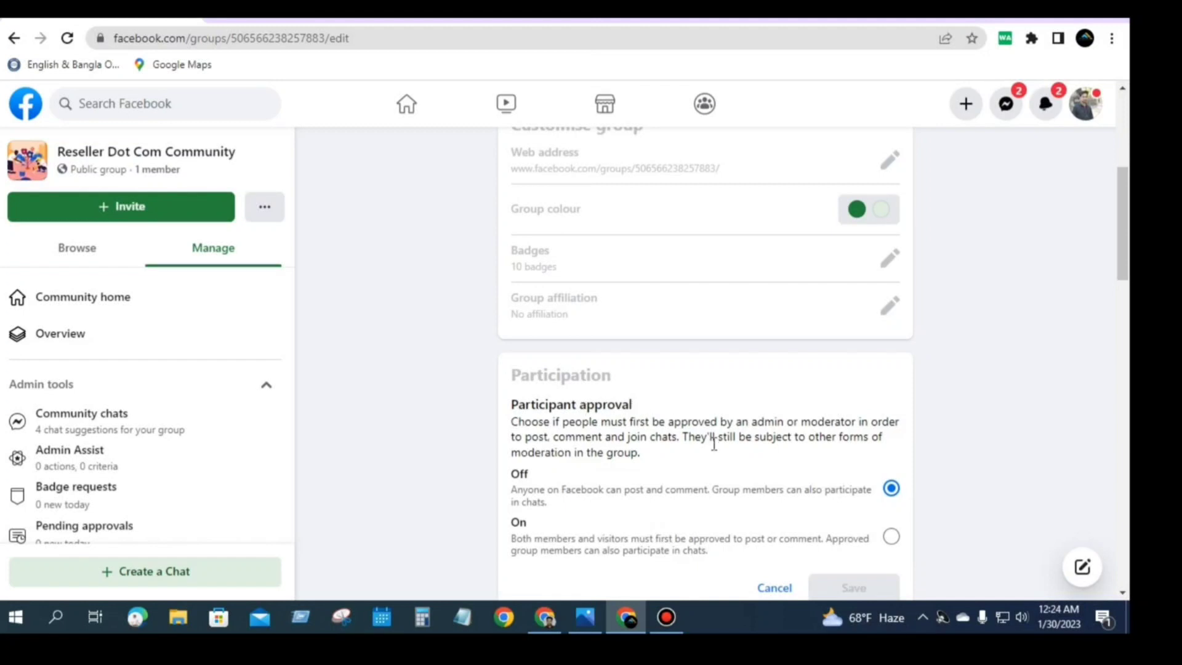
pyautogui.click(774, 589)
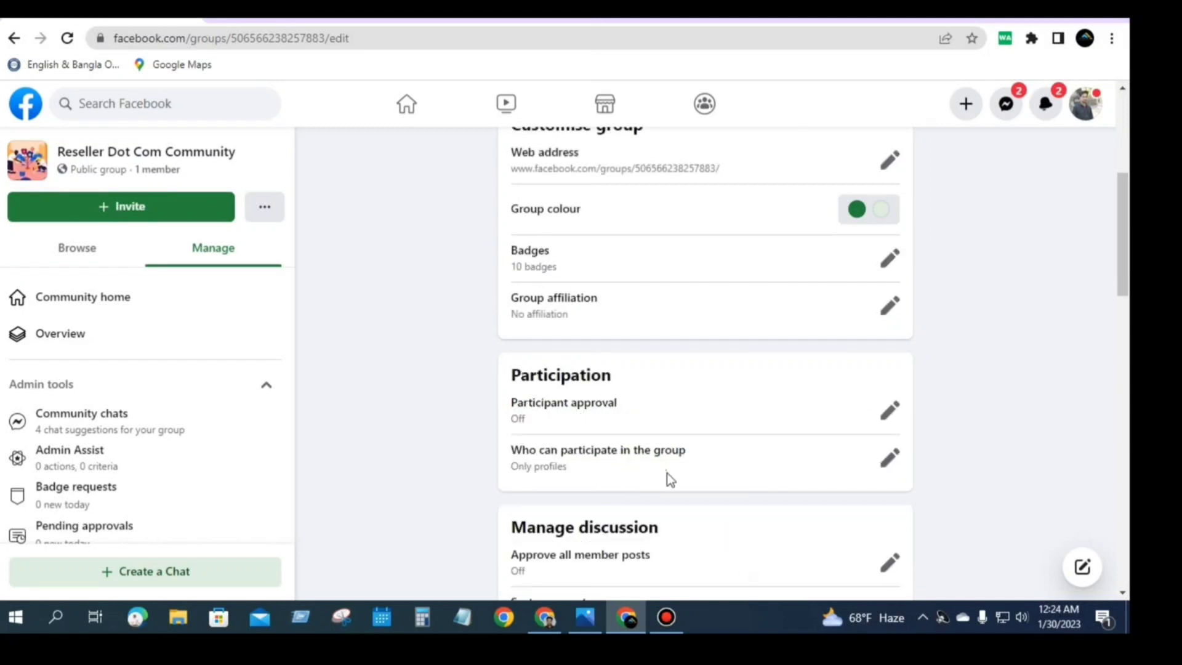
pyautogui.scroll(-1, 667, 474)
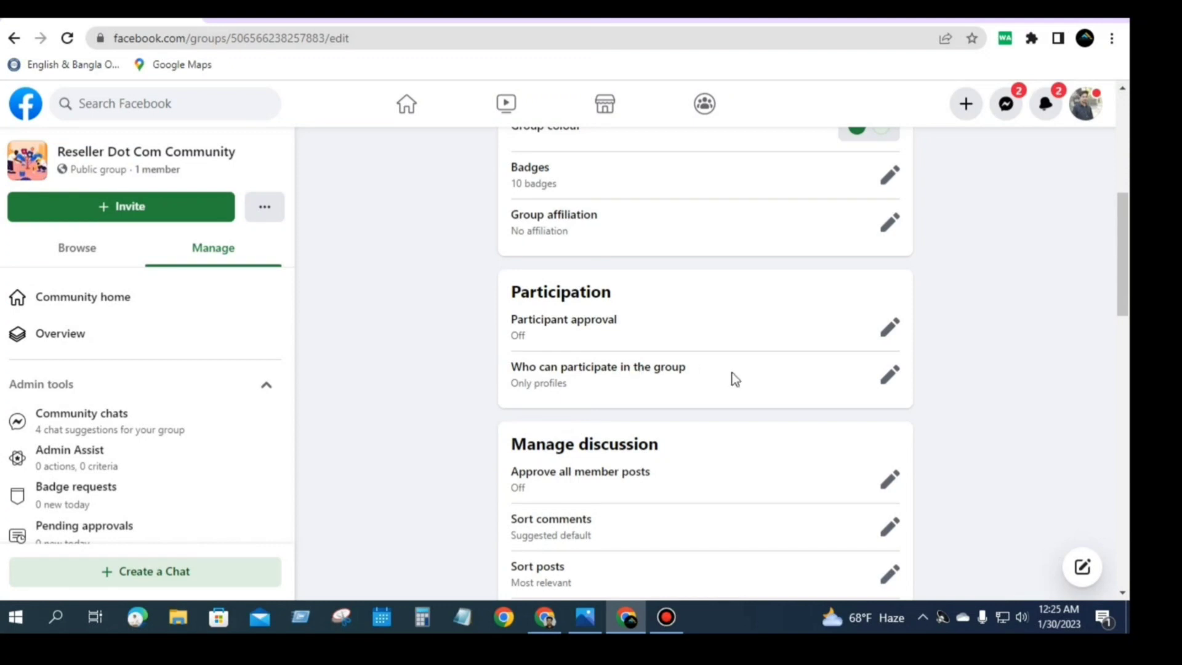
pyautogui.click(892, 375)
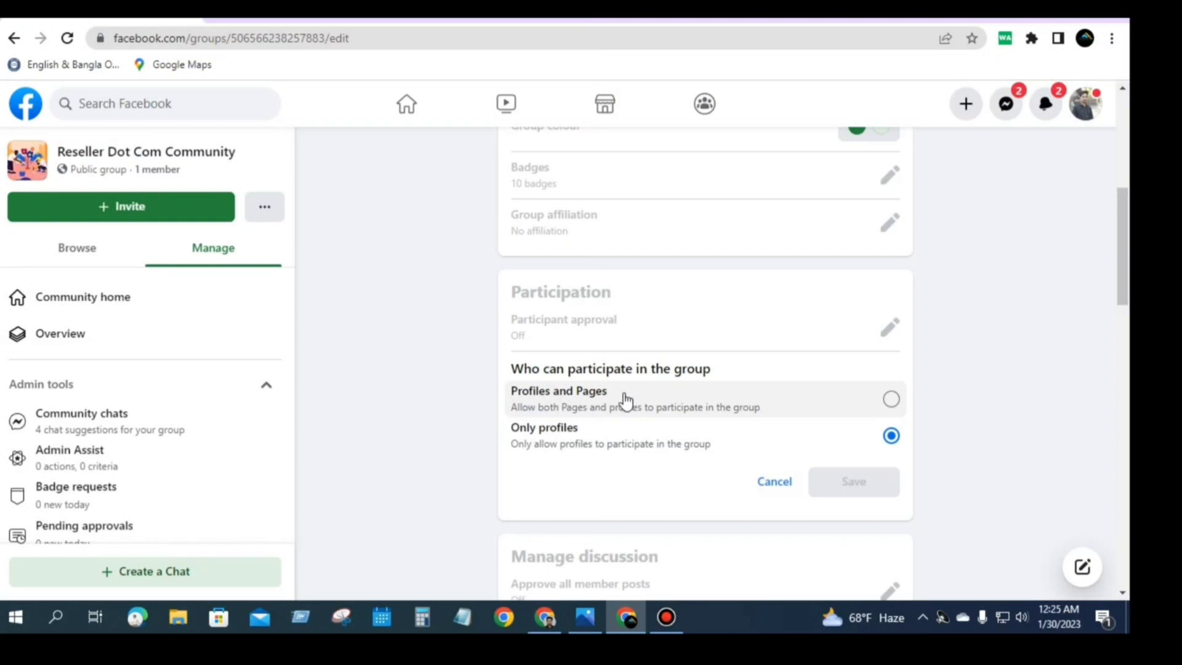
pyautogui.click(786, 491)
# Check the options for approving all member posts and cancel without changing them
pyautogui.scroll(-1, 633, 509)
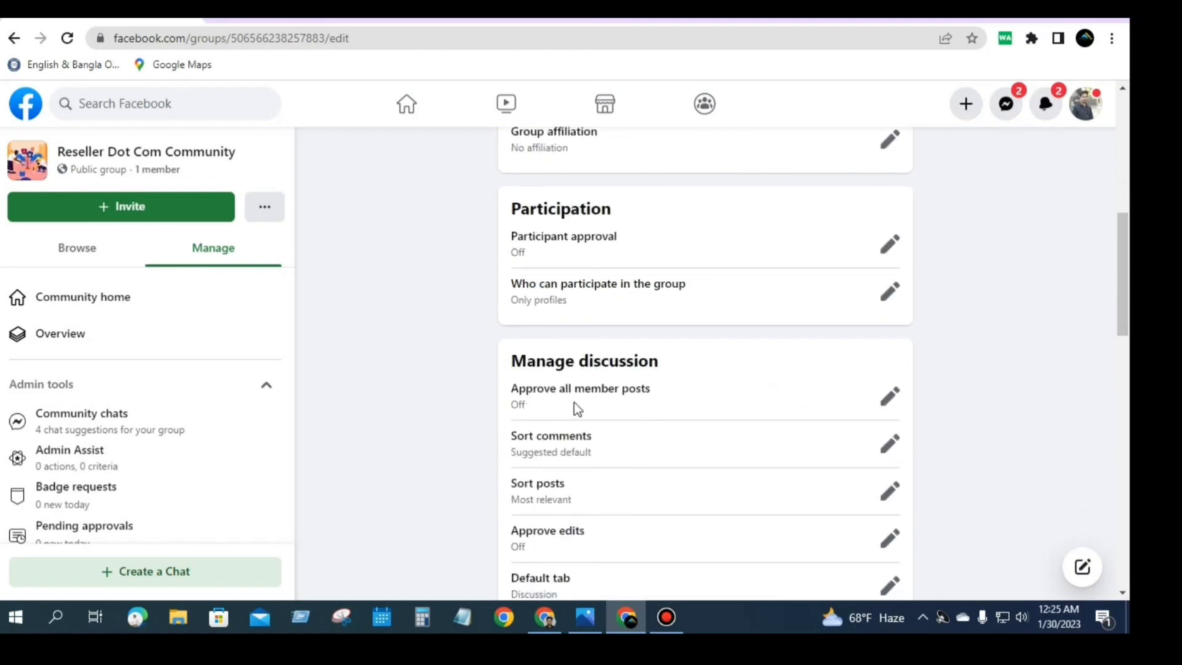
pyautogui.click(894, 406)
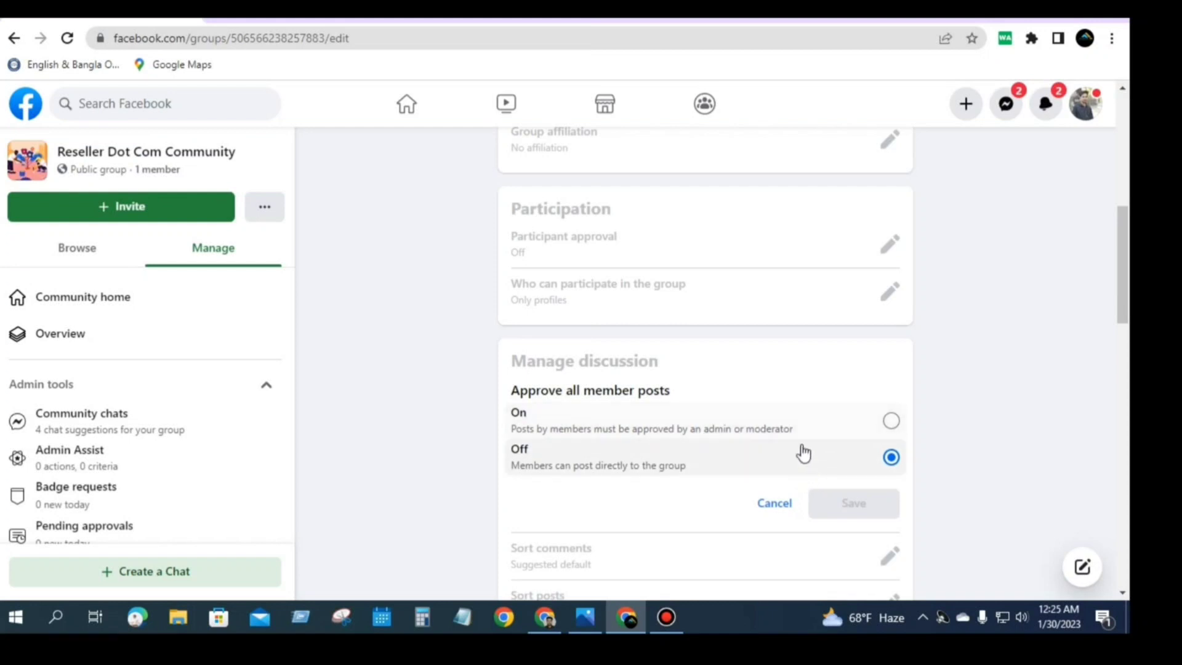
pyautogui.click(777, 506)
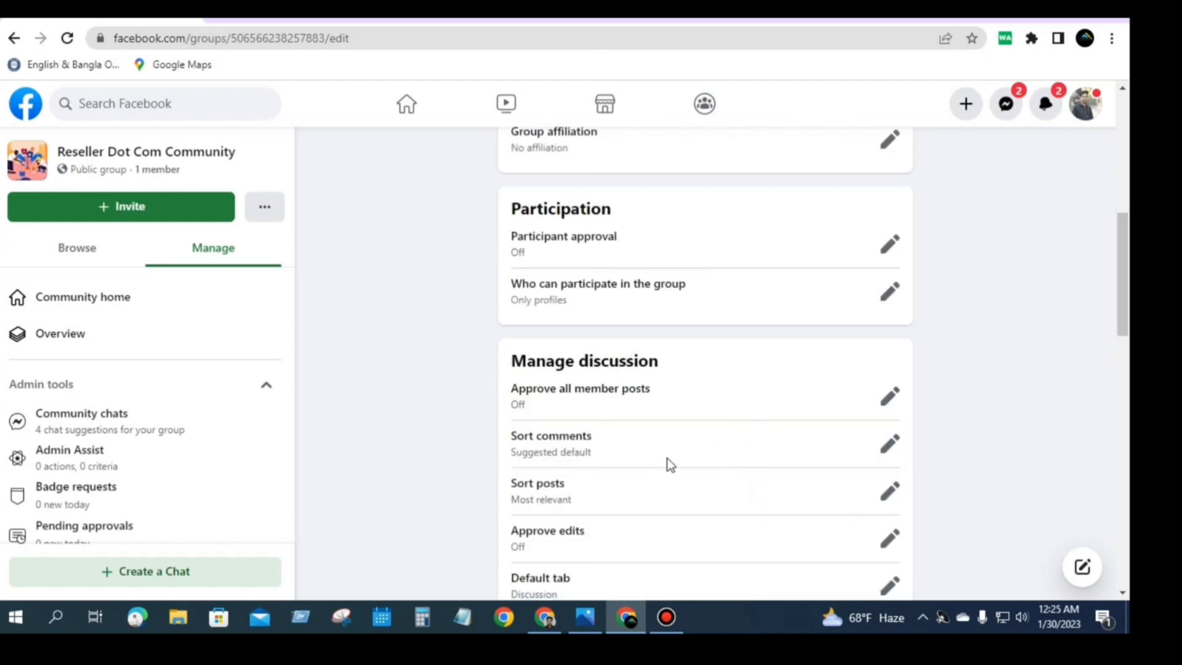
# Look over the remaining discussion settings, added group features, and the admin, insights and support tools
pyautogui.scroll(-1, 668, 460)
pyautogui.scroll(-1, 614, 434)
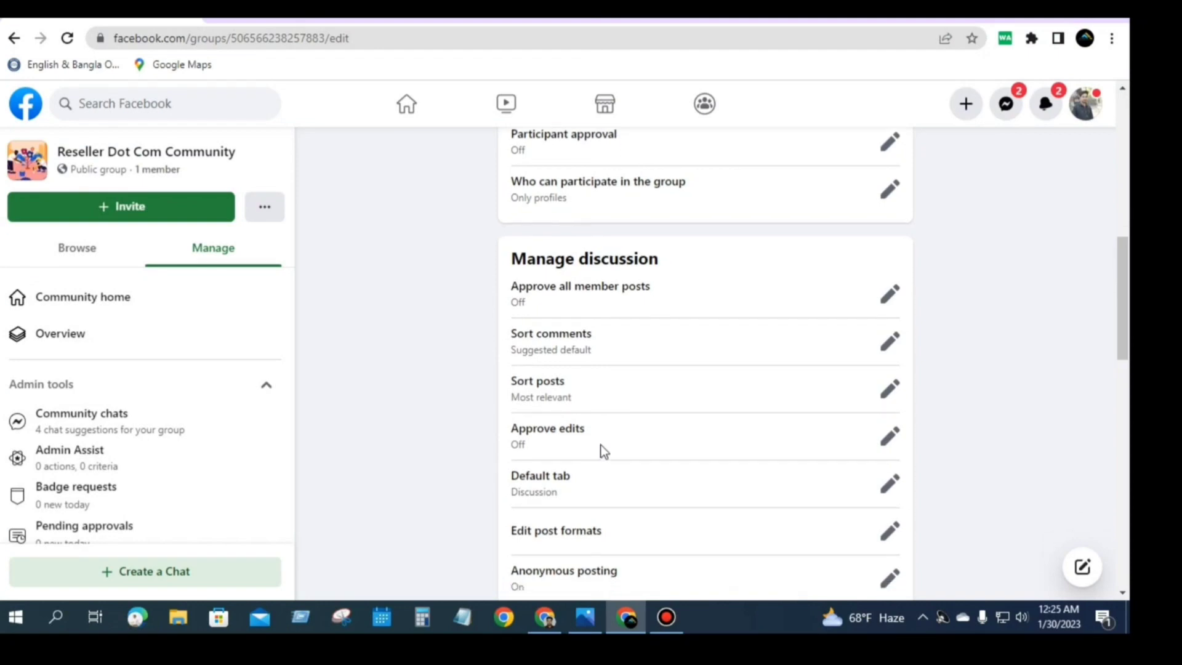
pyautogui.scroll(-2, 633, 486)
pyautogui.scroll(-6, 633, 486)
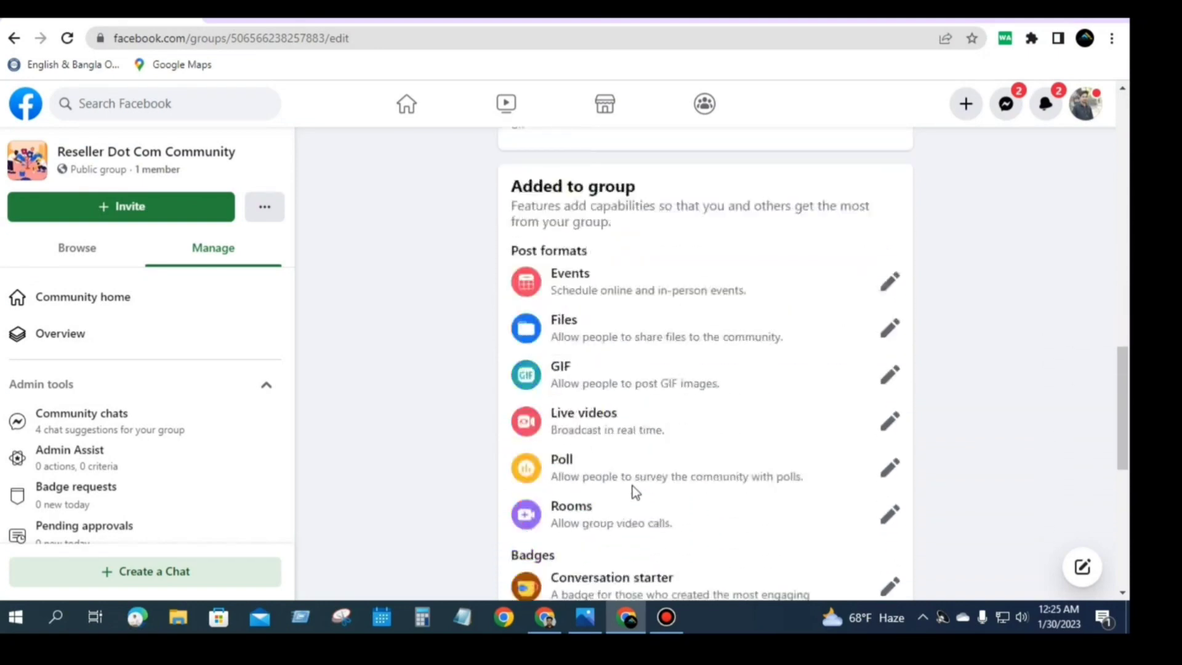
pyautogui.scroll(-8, 173, 466)
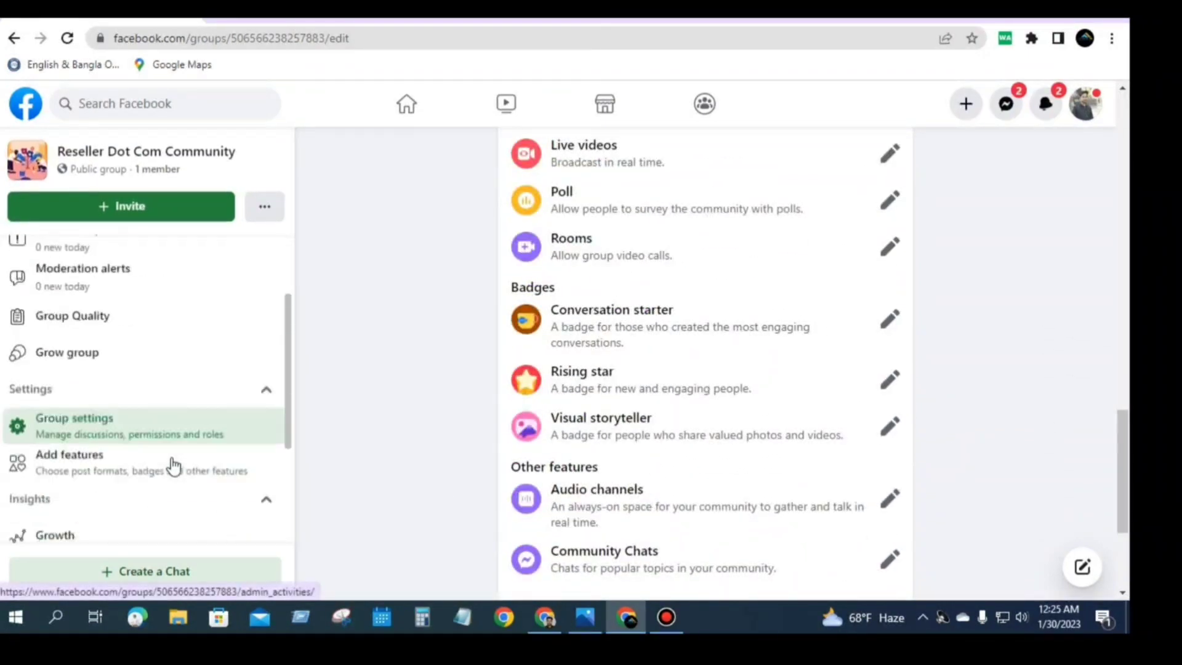
pyautogui.scroll(8, 173, 466)
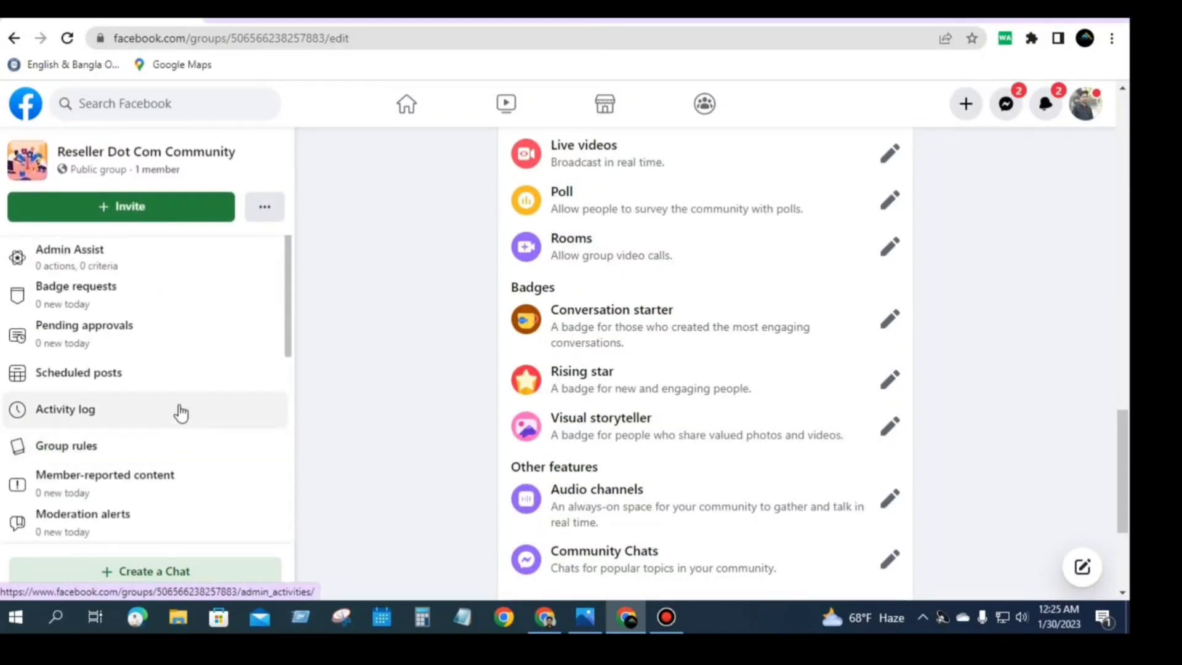
pyautogui.scroll(-5, 197, 392)
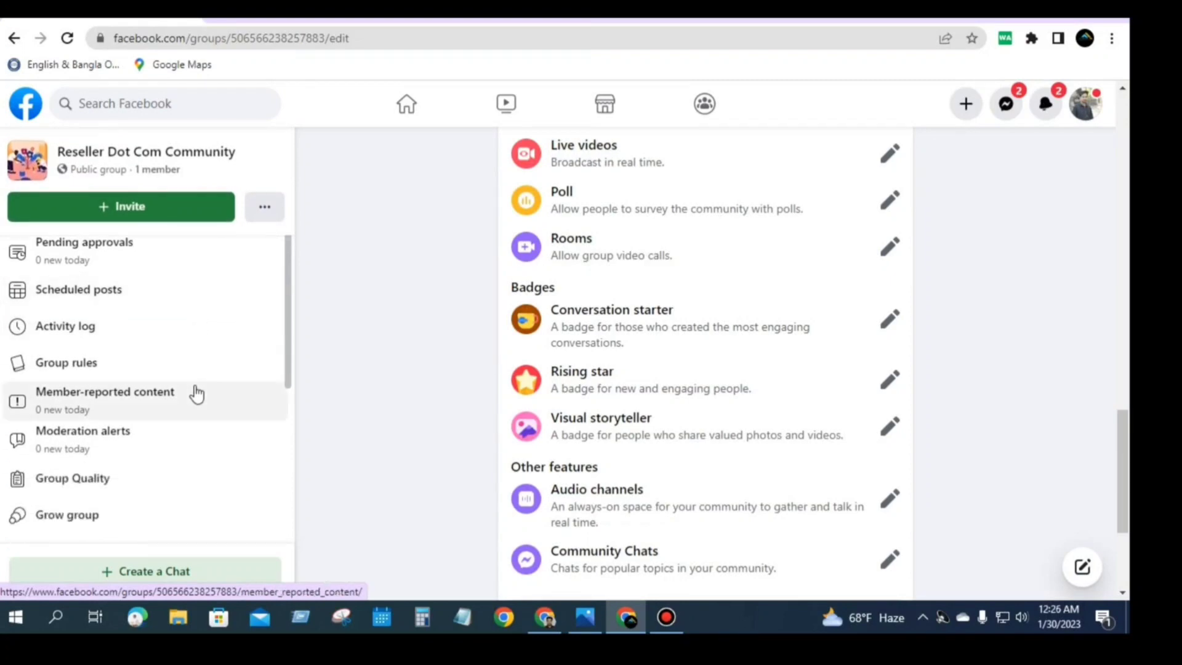
pyautogui.scroll(-3, 188, 409)
pyautogui.scroll(10, 666, 414)
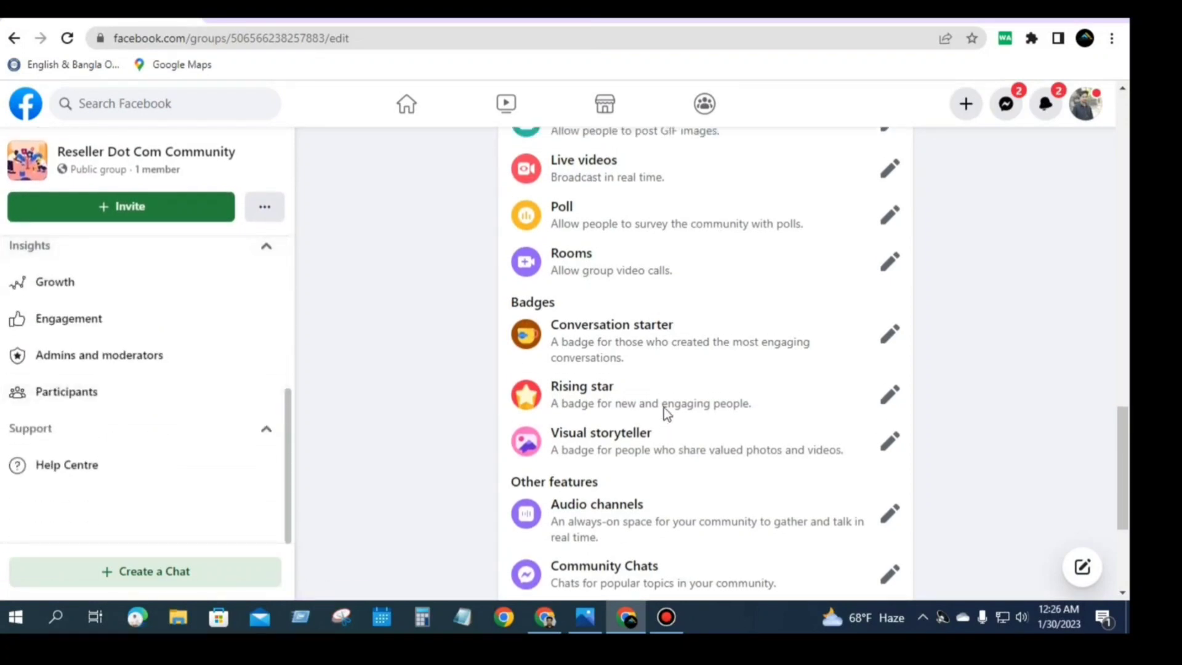
pyautogui.scroll(4, 626, 419)
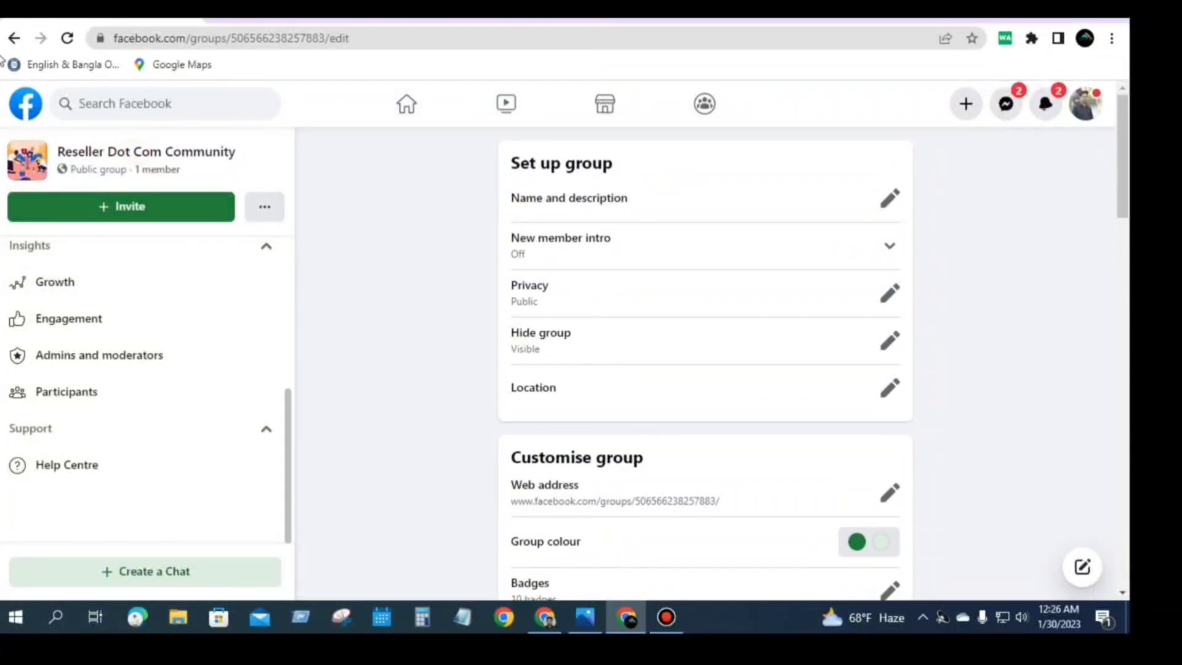
# Return to the group's community home page and leave the group as its last admin, deleting it
pyautogui.click(21, 37)
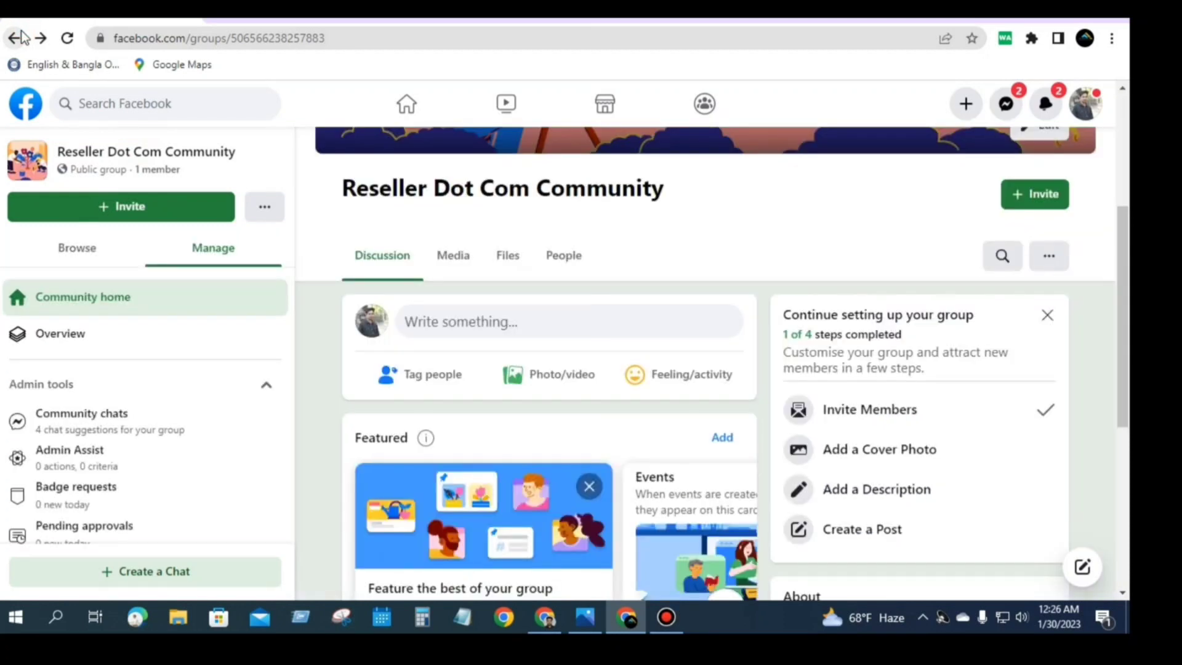
pyautogui.click(1053, 264)
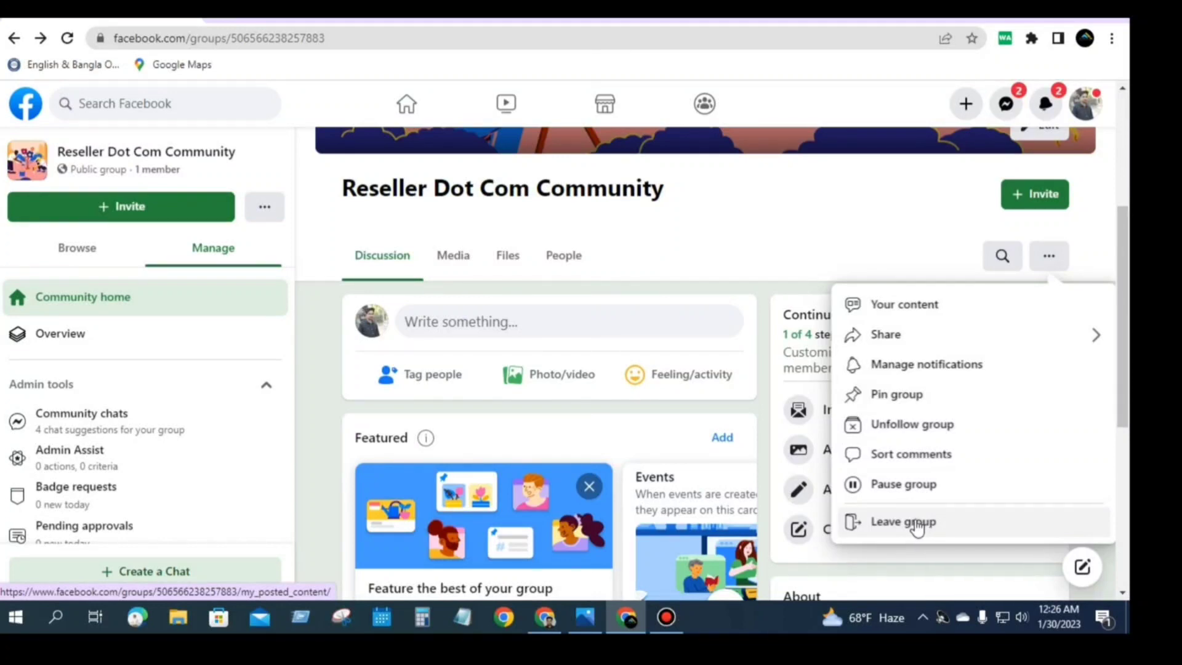
pyautogui.click(917, 524)
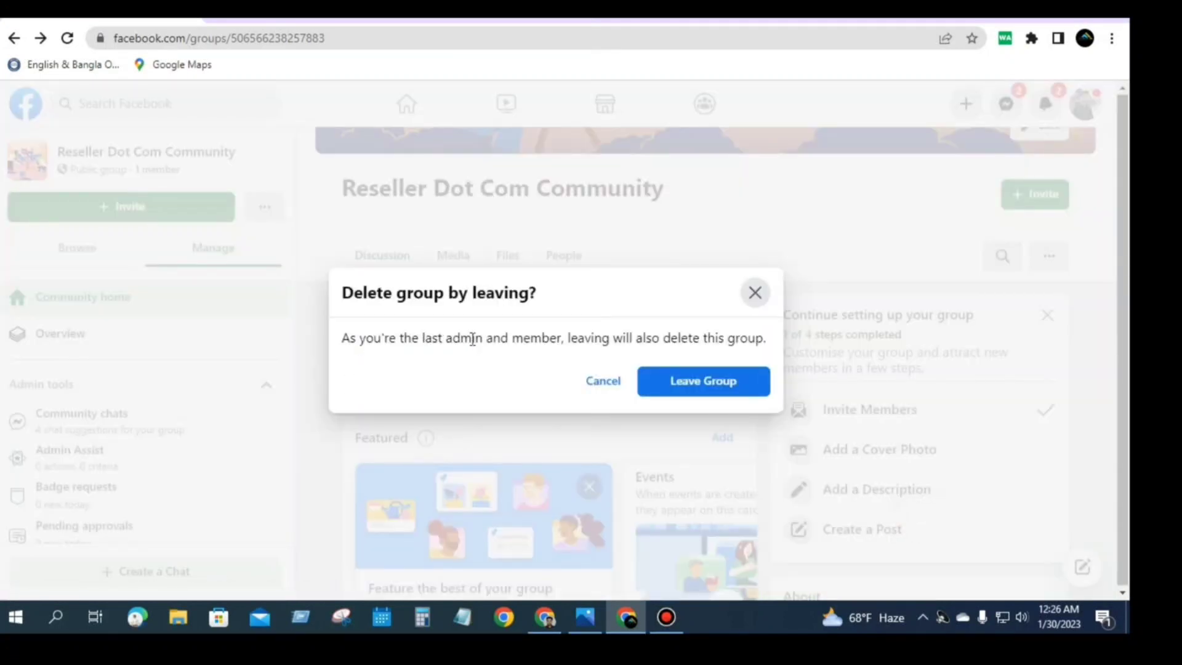
pyautogui.click(702, 384)
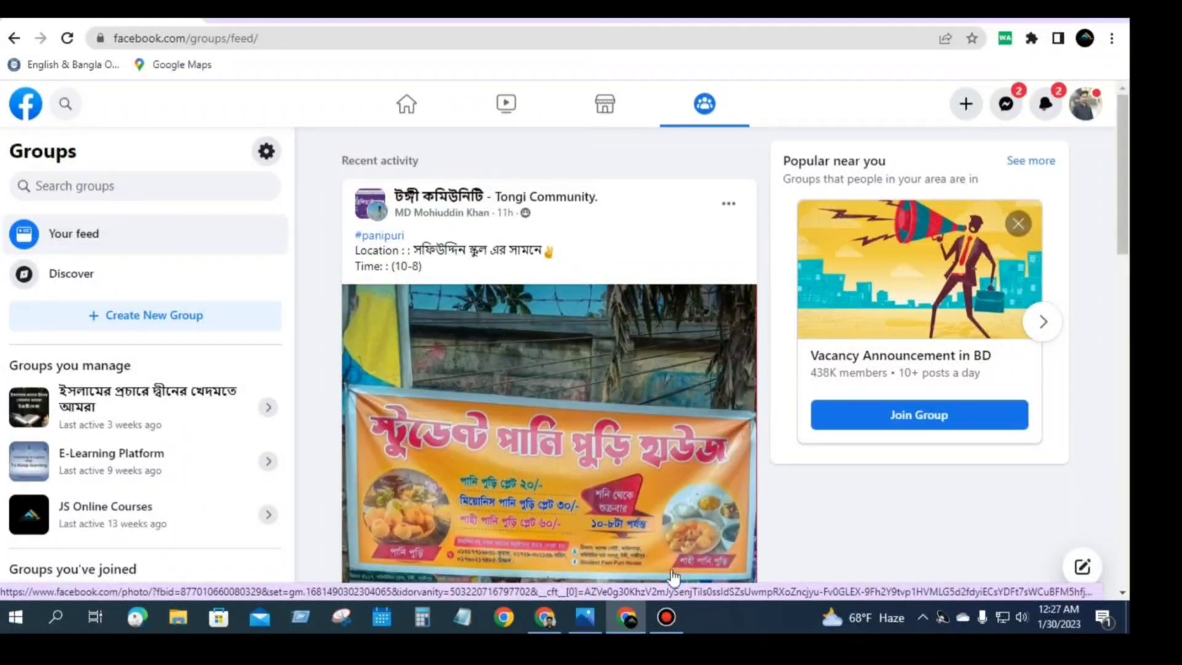
# Switch to the image viewer showing the class schedule and module list
pyautogui.click(586, 615)
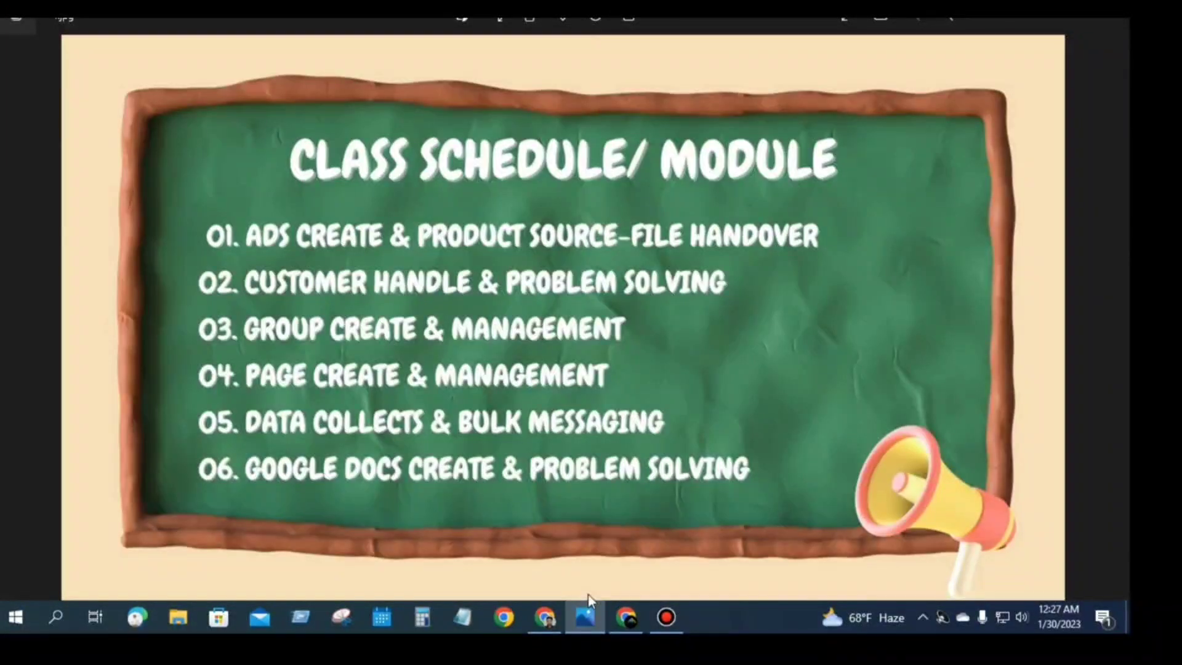